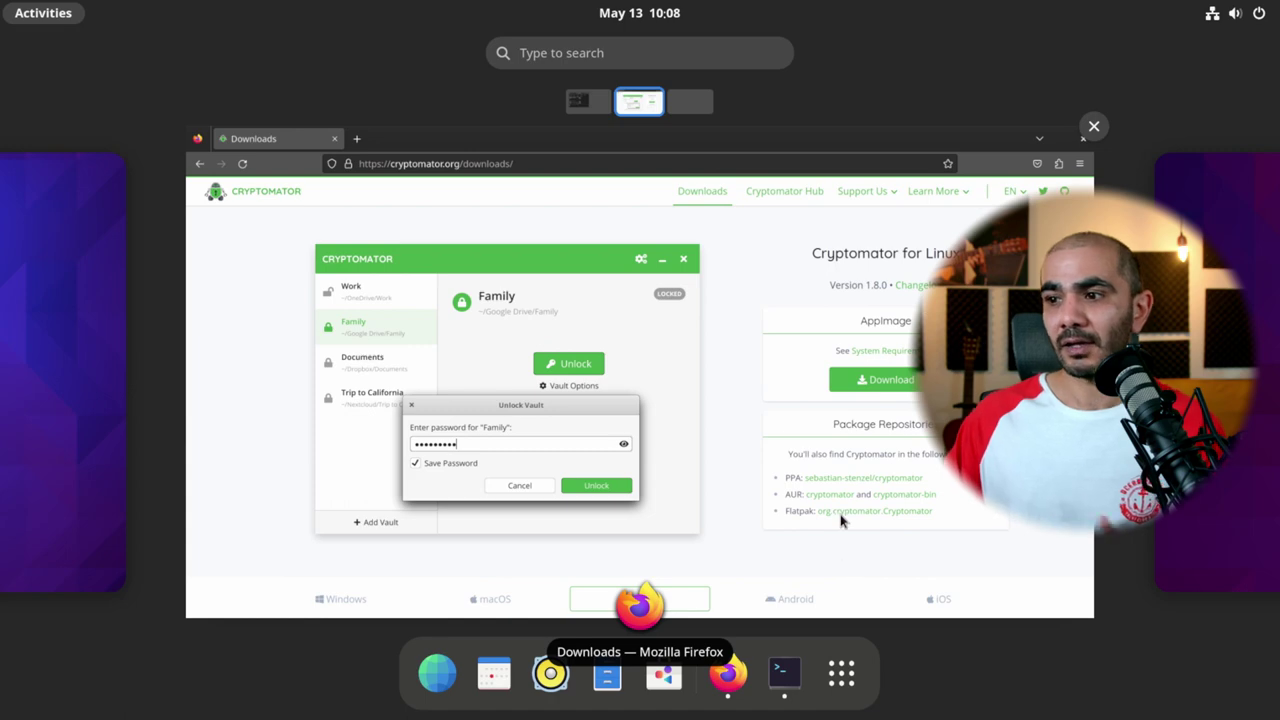
- Switch to an empty workspace and launch Cryptomator
{"action": "left_click", "coordinate": [700, 104]}
{"action": "left_click", "coordinate": [634, 300]}
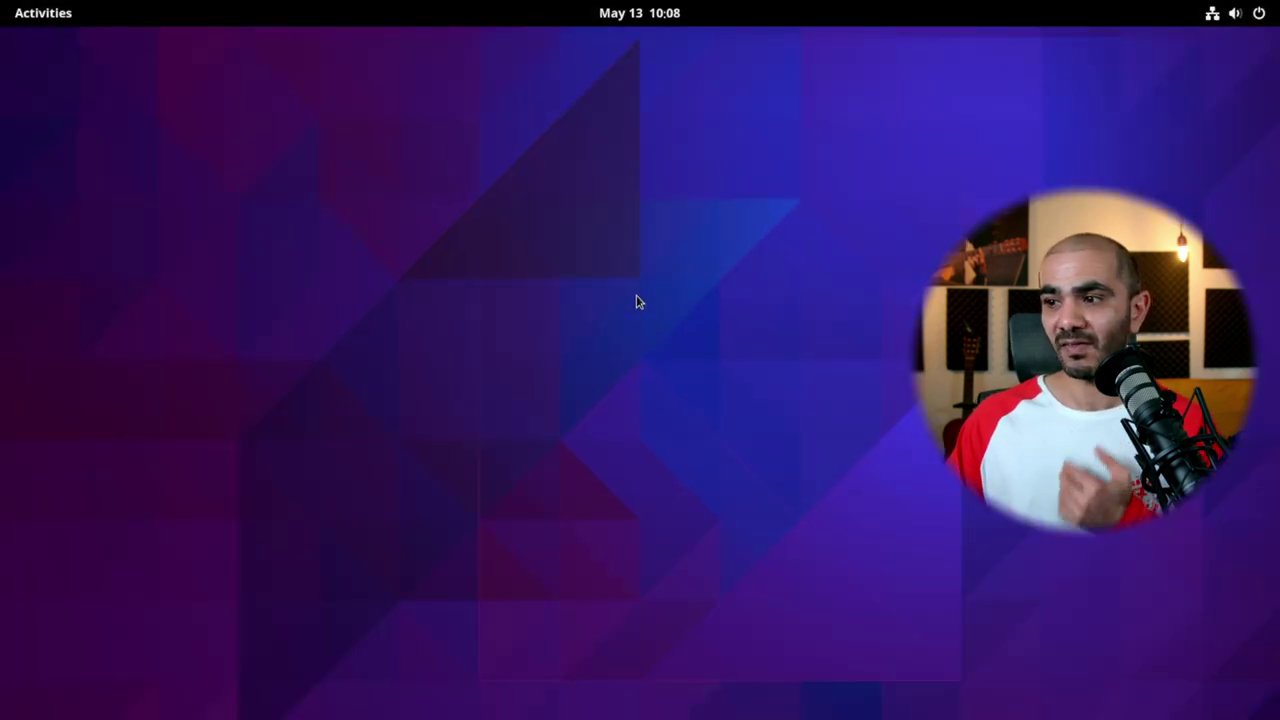
{"action": "key", "text": "super"}
{"action": "type", "text": "crypt"}
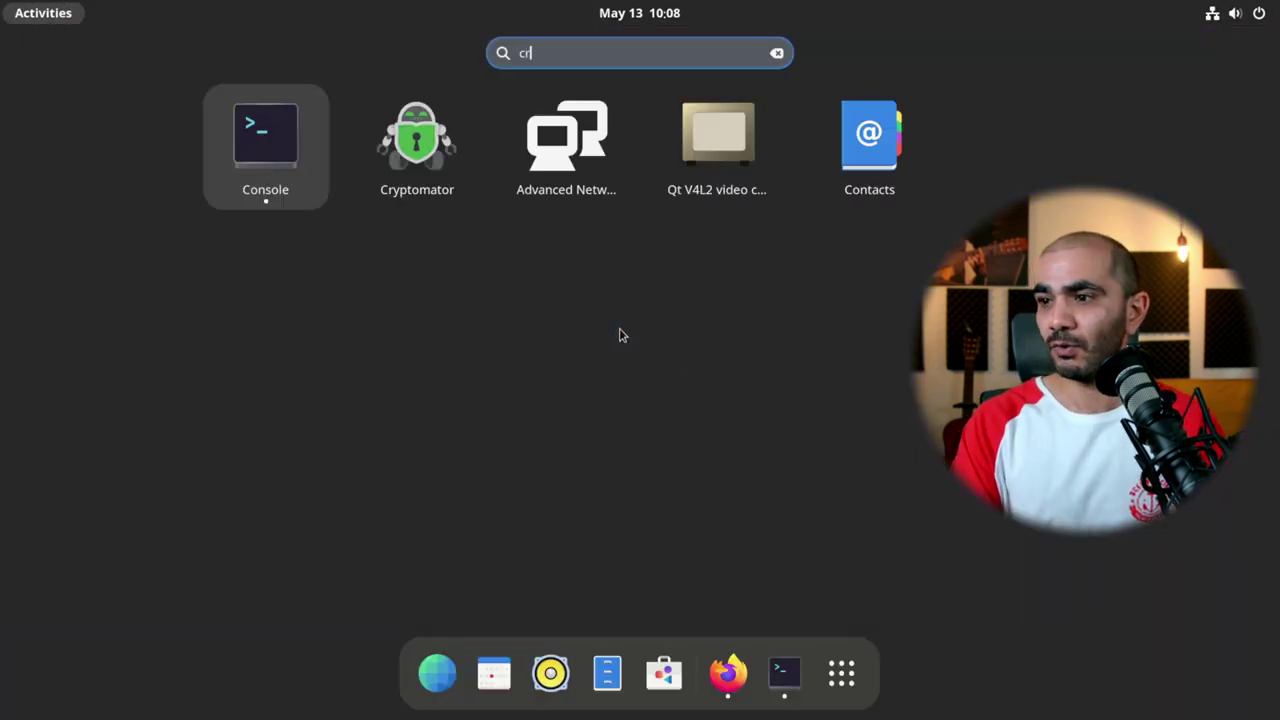
{"action": "key", "text": "Return"}
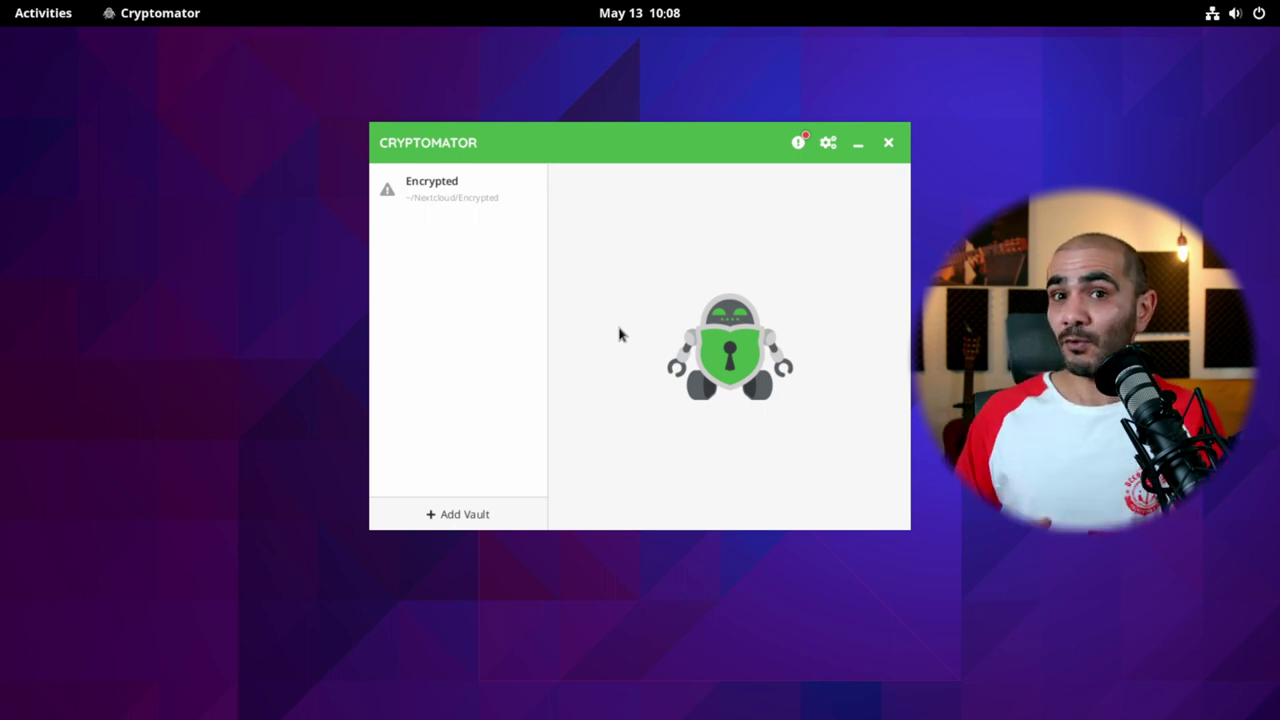
{"action": "left_click", "coordinate": [1205, 16]}
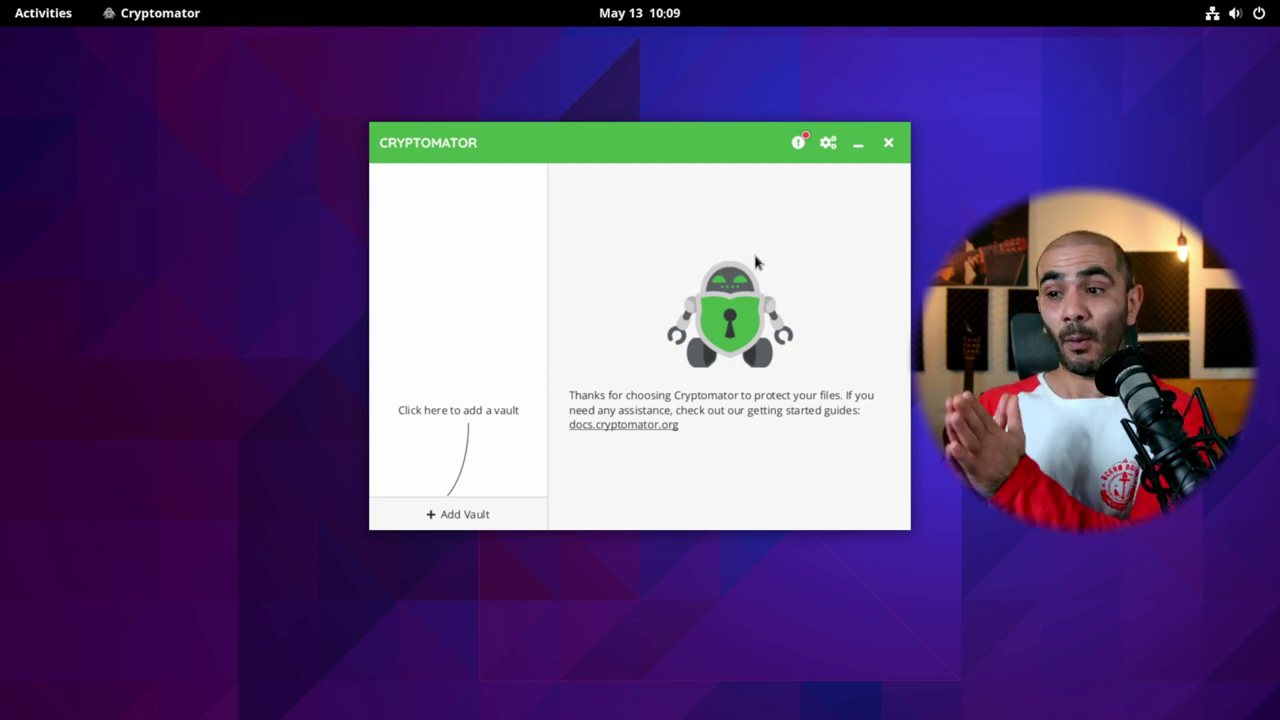
- Start creating a new vault and name it Encrypted
{"action": "left_click", "coordinate": [470, 526]}
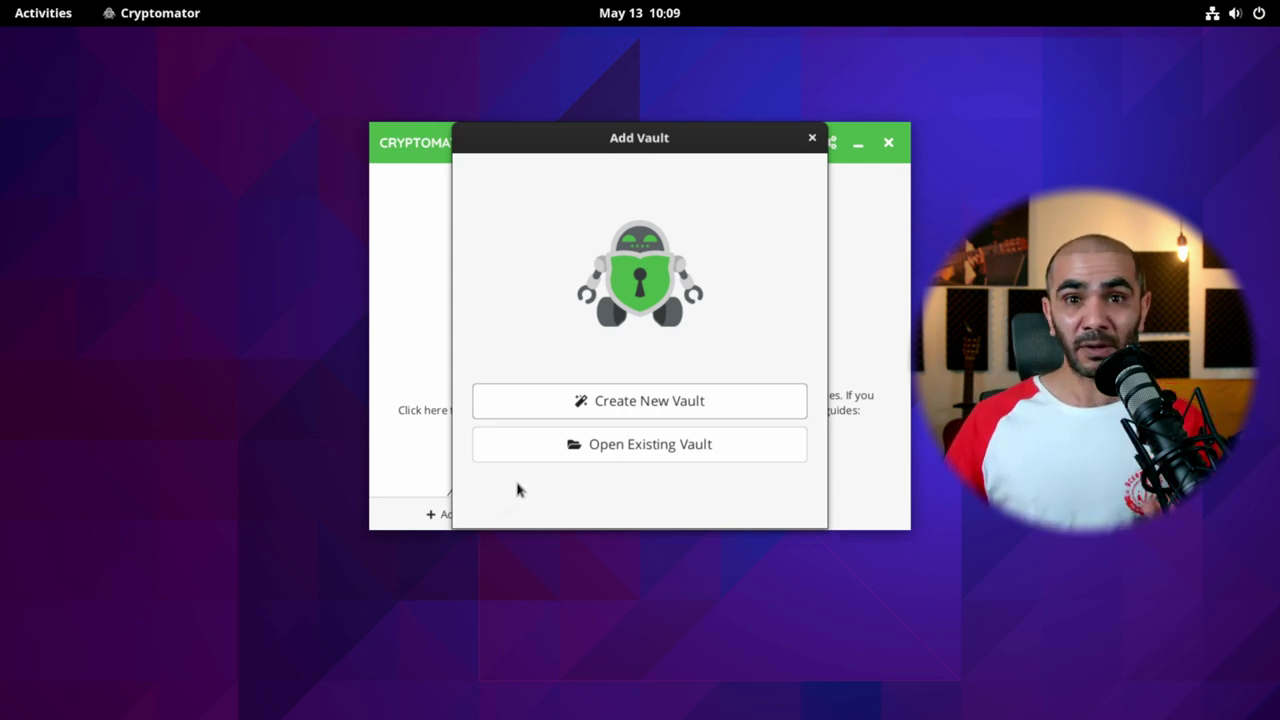
{"action": "left_click", "coordinate": [575, 412]}
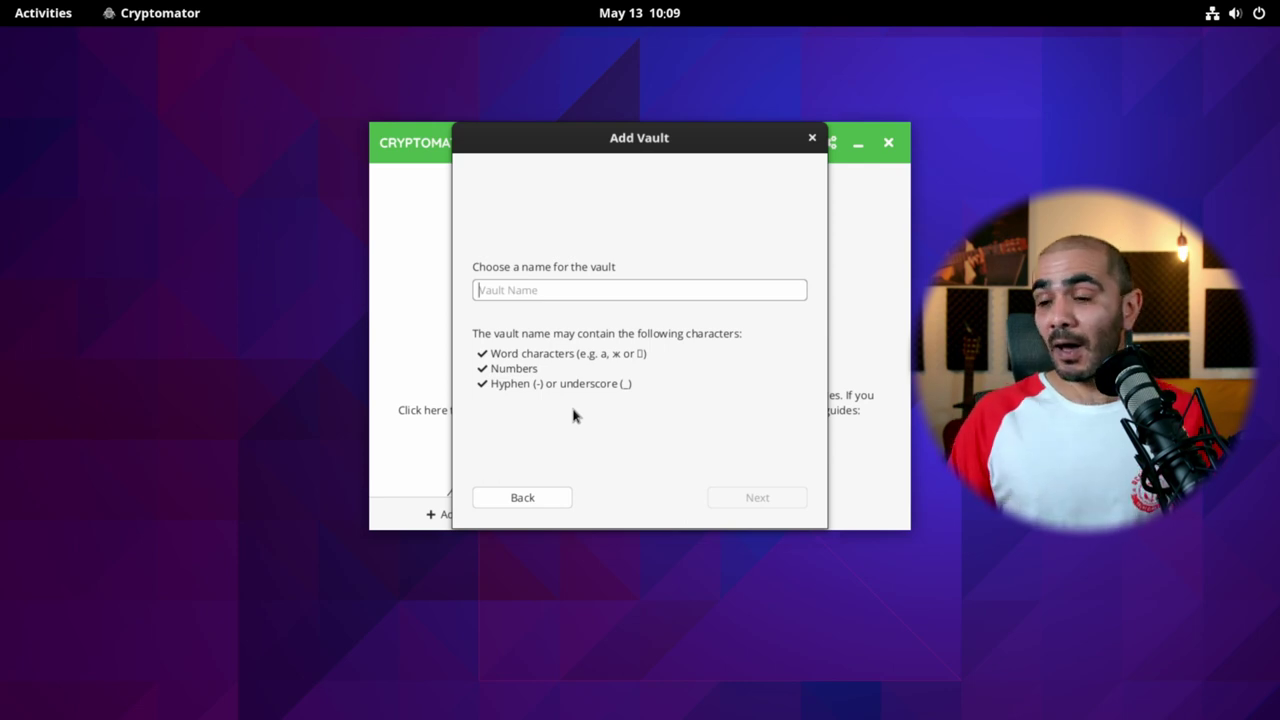
{"action": "type", "text": "Encrypted"}
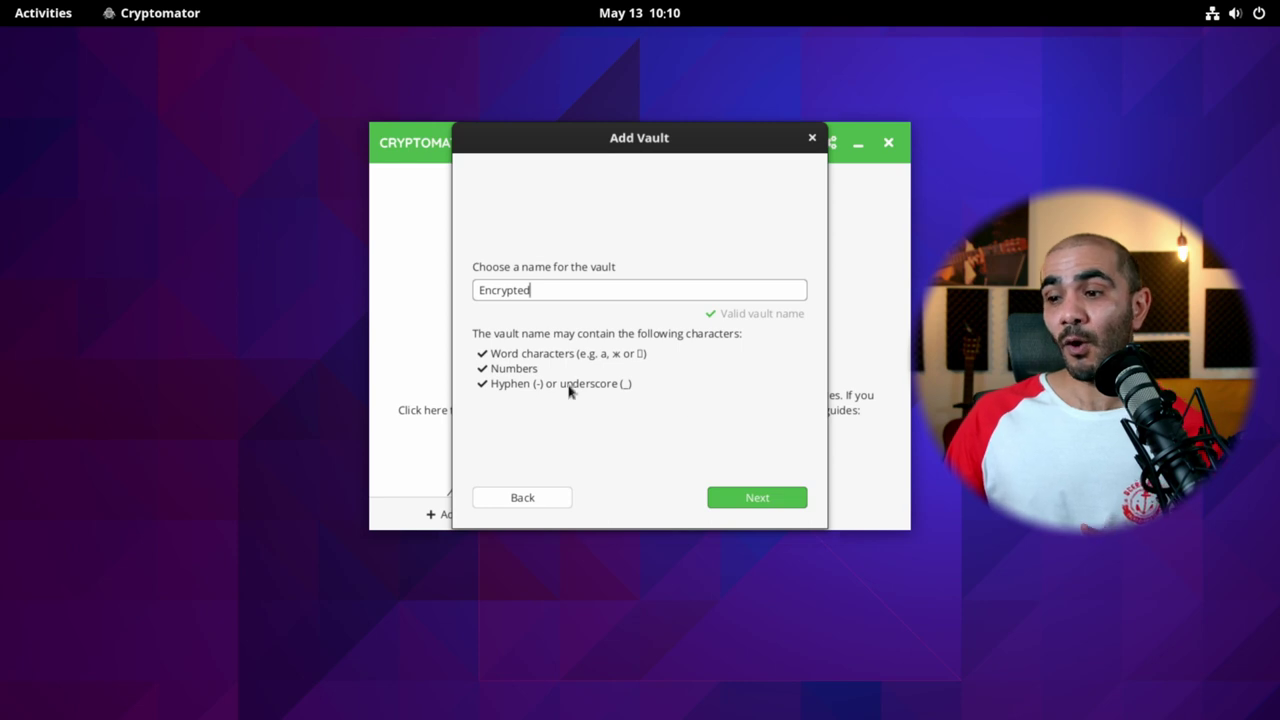
{"action": "left_click", "coordinate": [727, 502]}
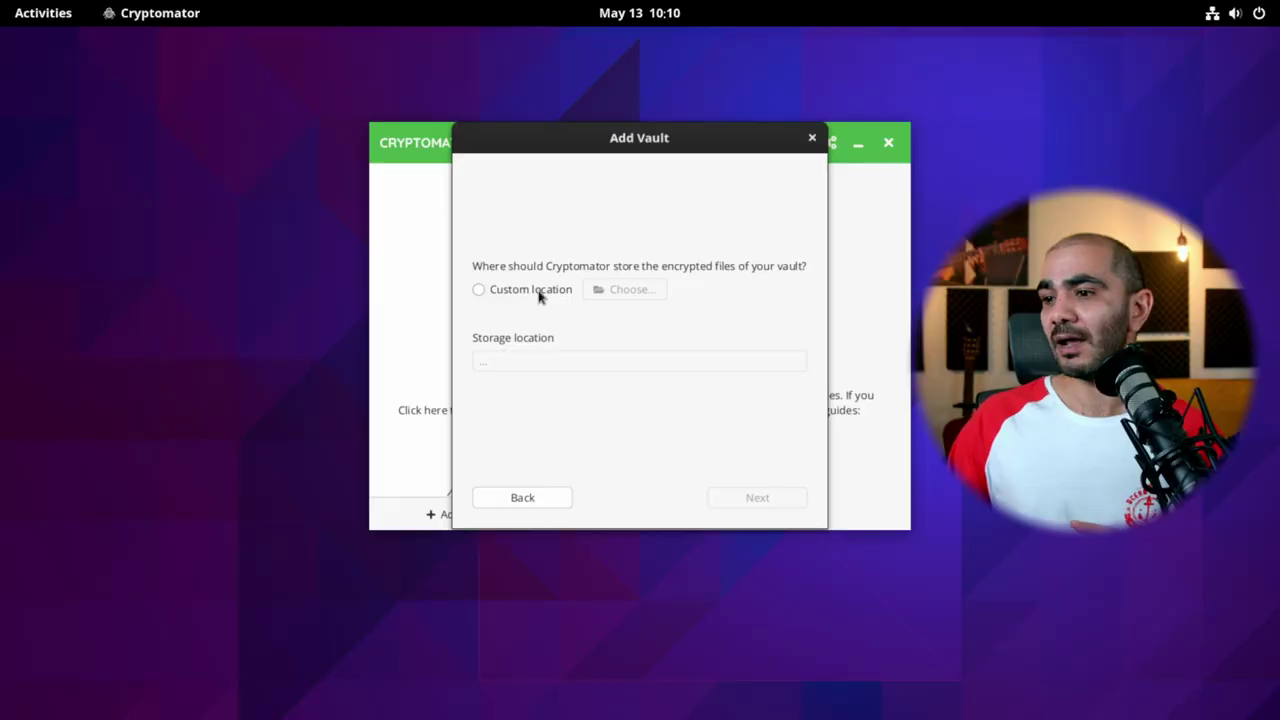
- Choose the home directory's Nextcloud folder as the custom storage location for the vault
{"action": "left_click", "coordinate": [538, 291]}
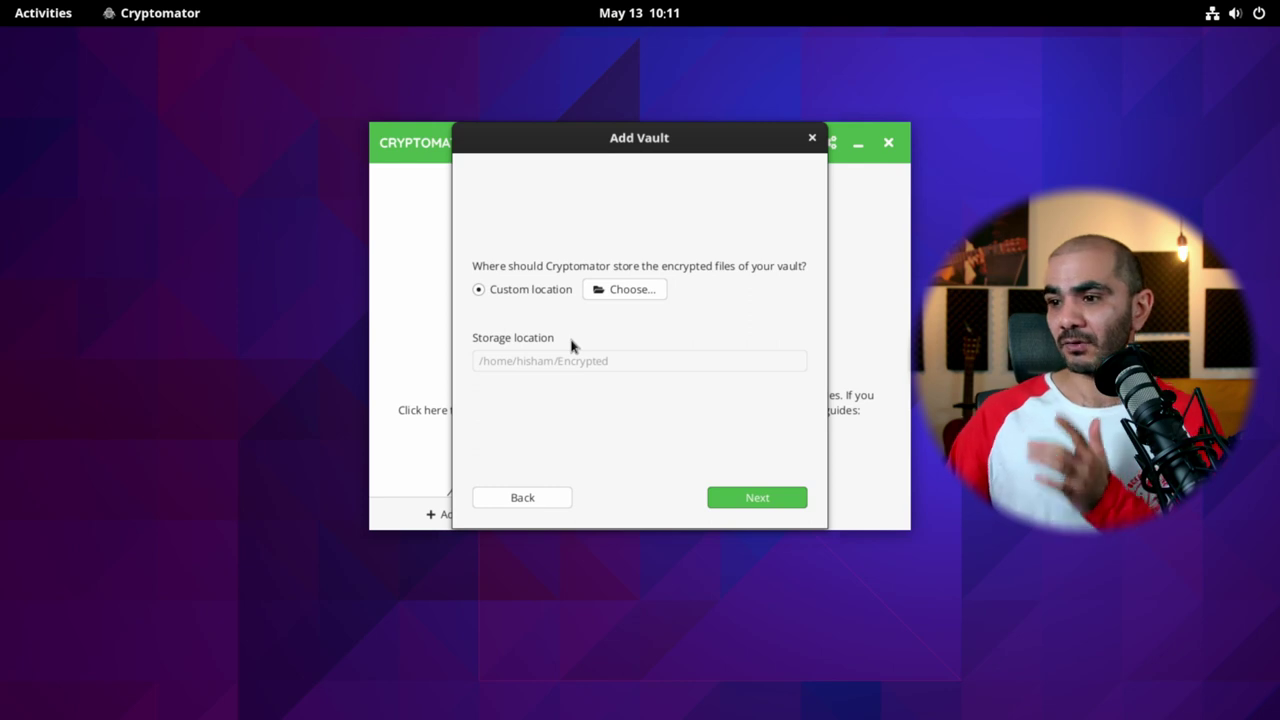
{"action": "left_click", "coordinate": [602, 290]}
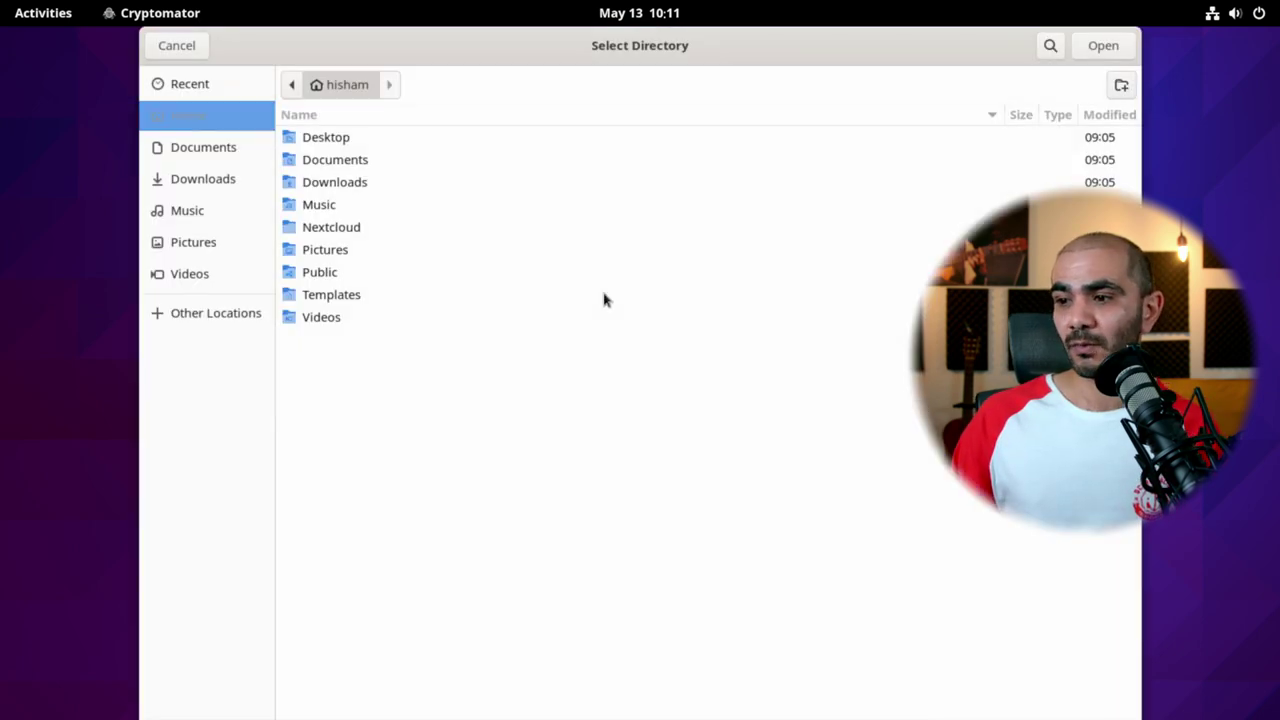
{"action": "double_click", "coordinate": [365, 229]}
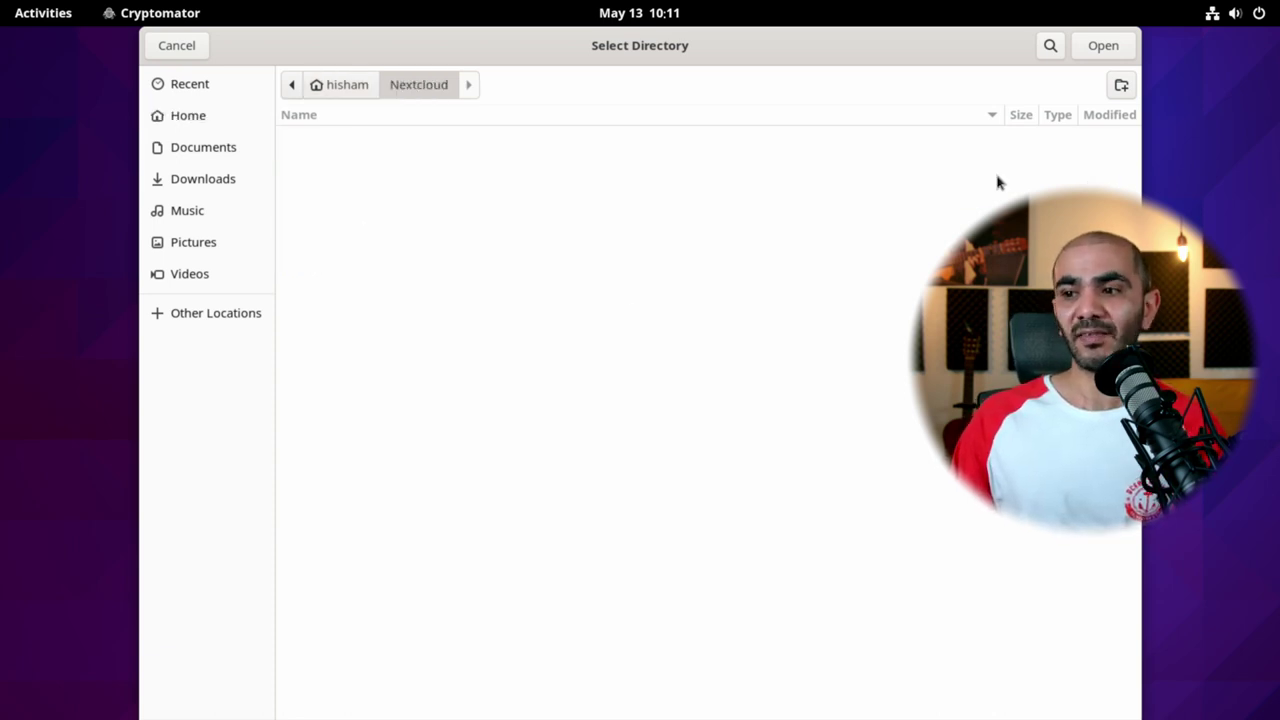
{"action": "left_click", "coordinate": [1103, 50]}
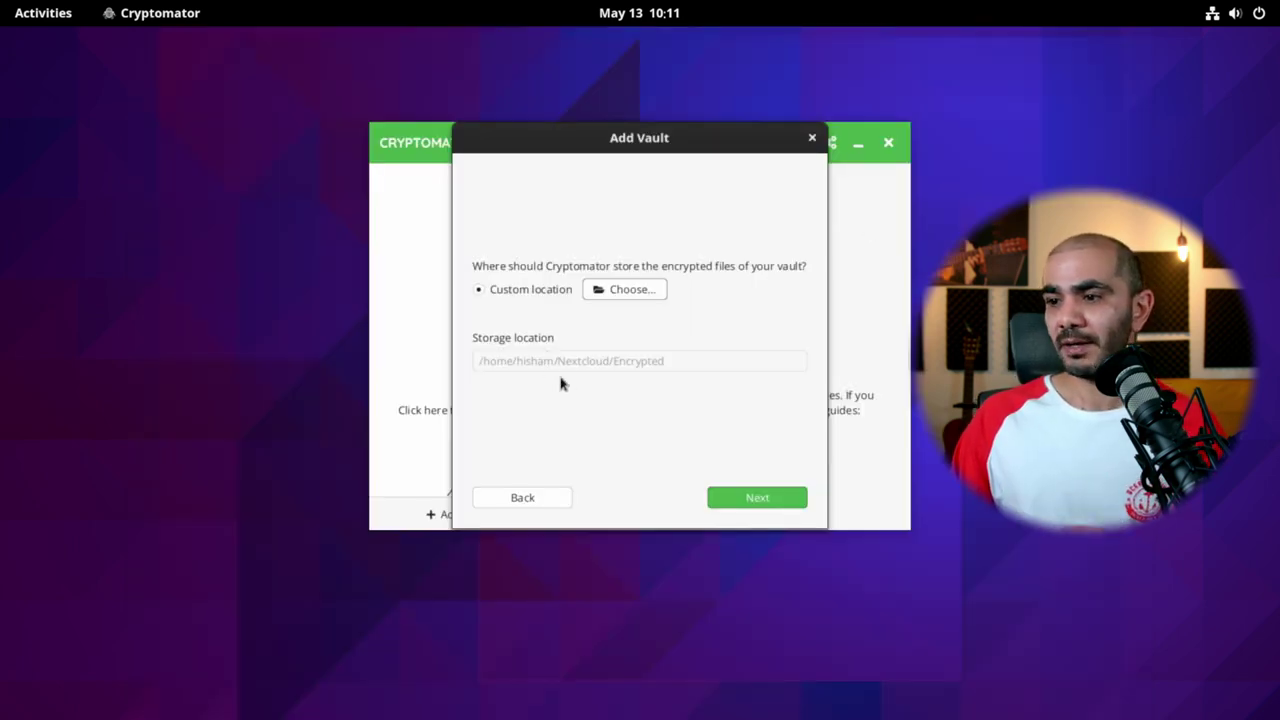
{"action": "left_click", "coordinate": [757, 500]}
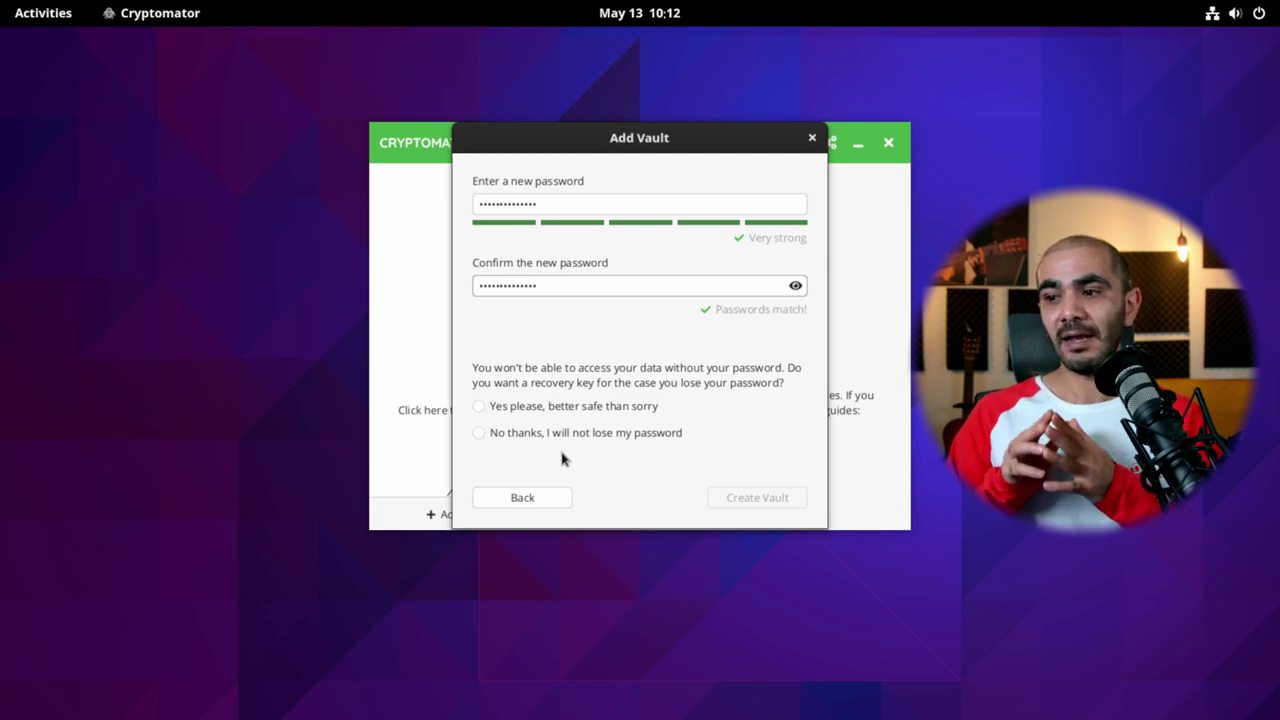
- Opt for a recovery key and create the vault
{"action": "left_click", "coordinate": [575, 419]}
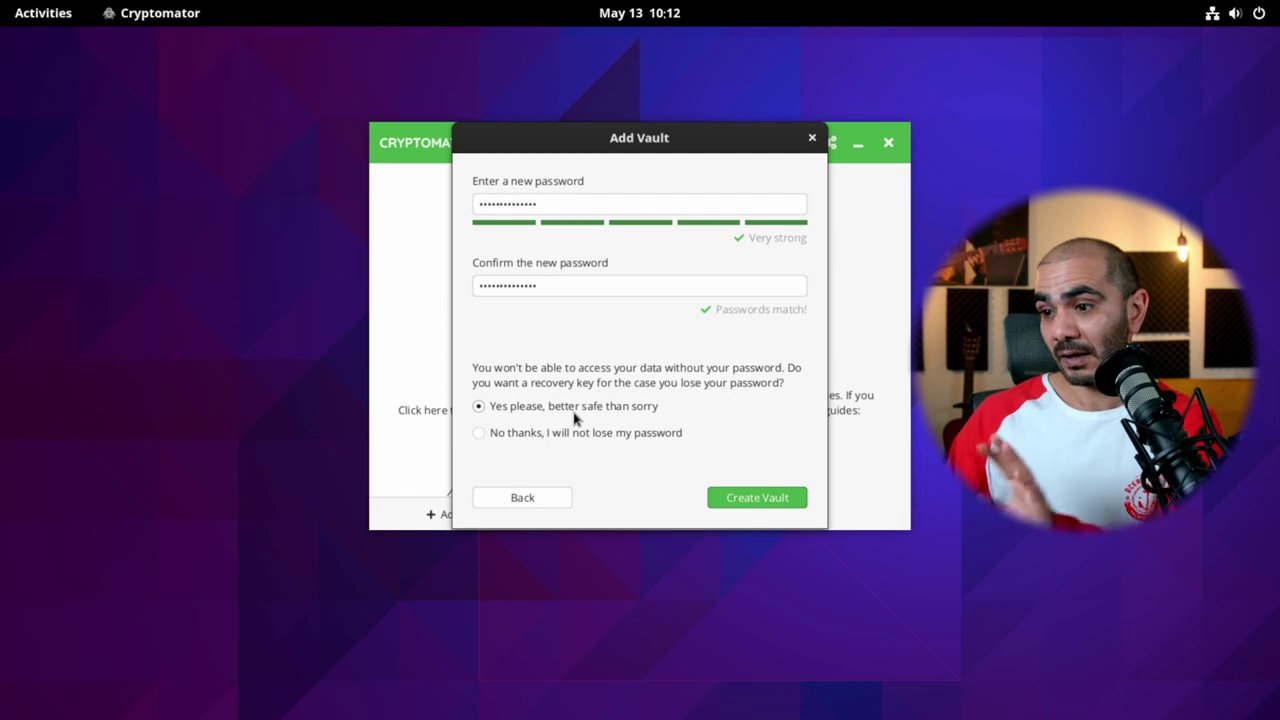
{"action": "left_click", "coordinate": [711, 496]}
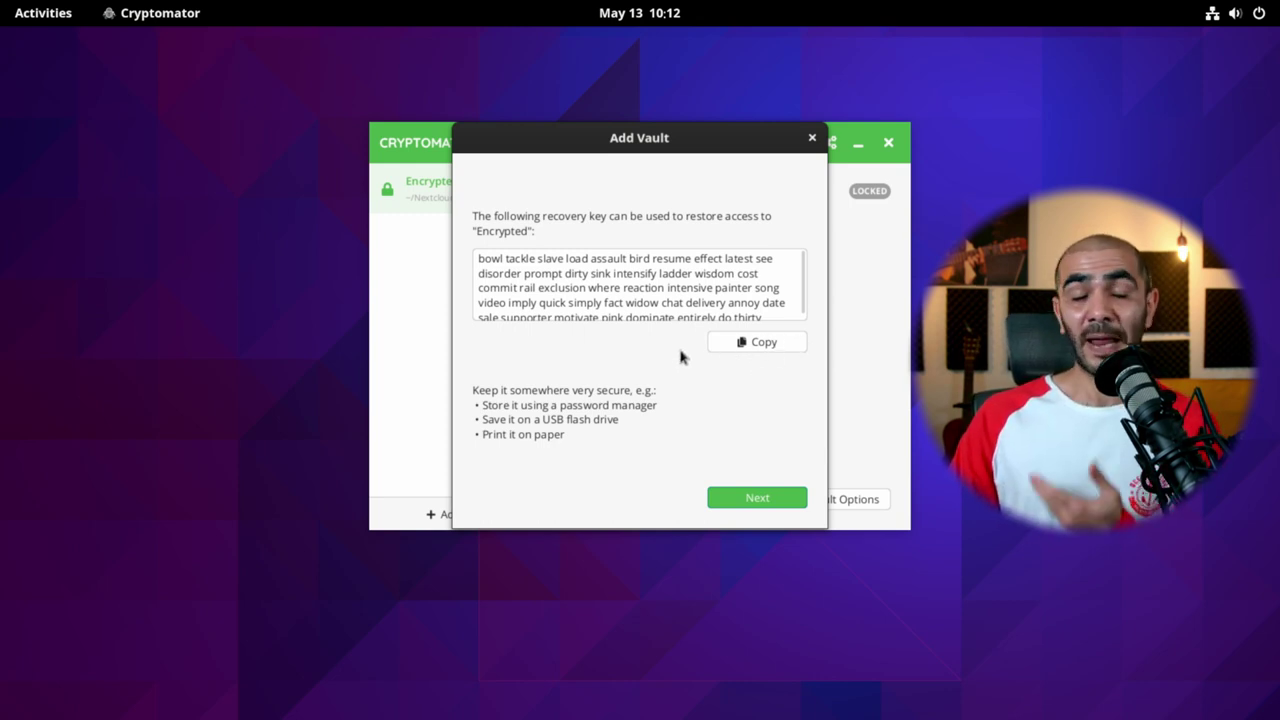
- Copy the vault's recovery key and paste it into a new document in the text editor
{"action": "left_click", "coordinate": [748, 344]}
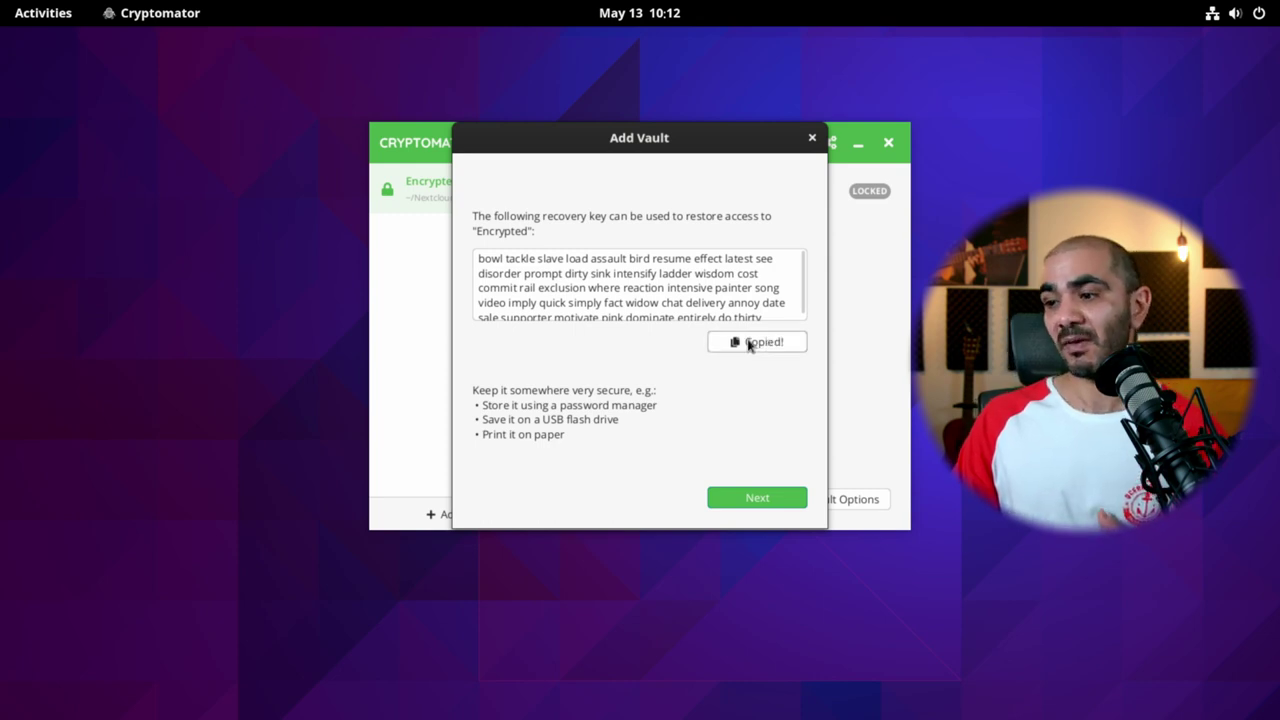
{"action": "key", "text": "super"}
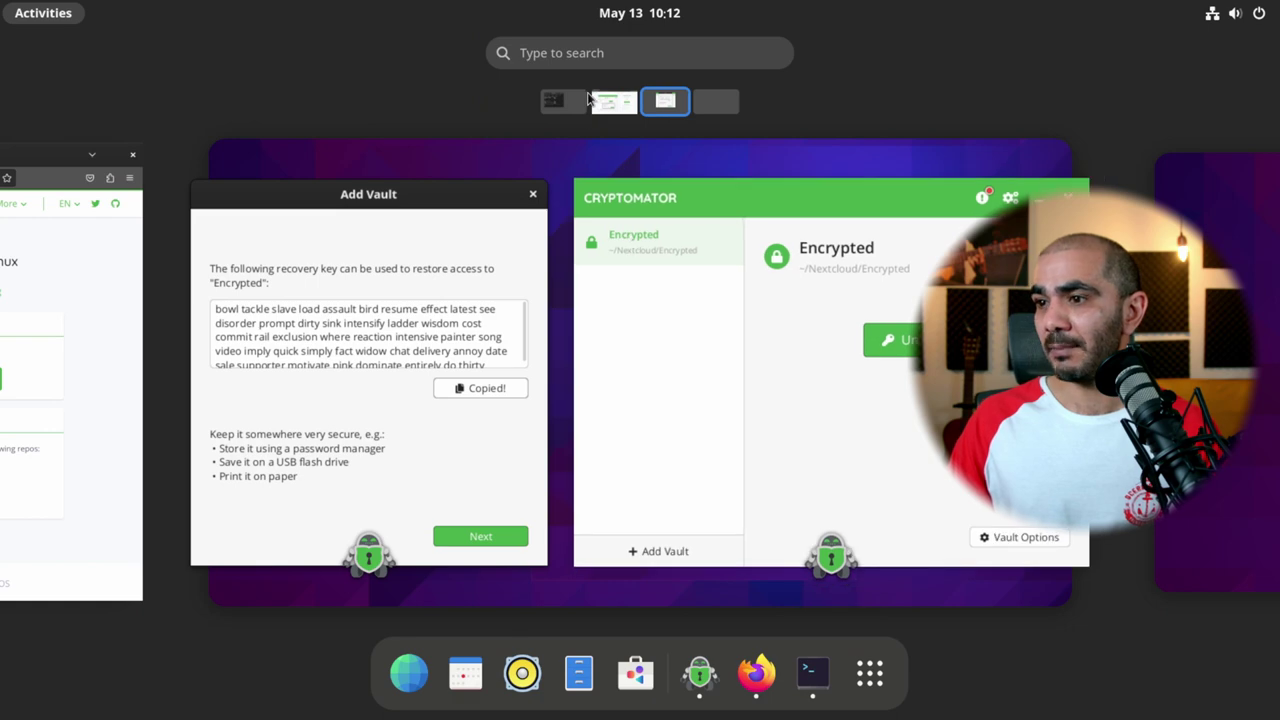
{"action": "type", "text": "text"}
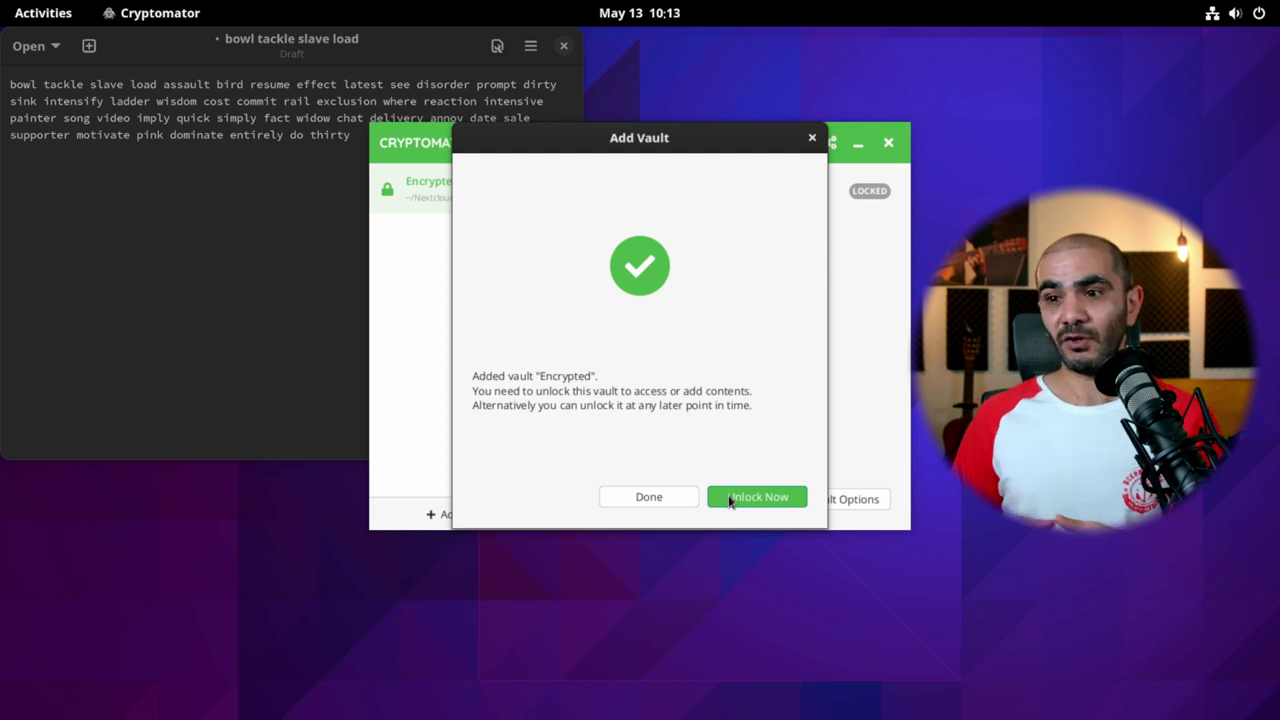
- Unlock the newly added Encrypted vault by entering the vault password
{"action": "left_click", "coordinate": [757, 497]}
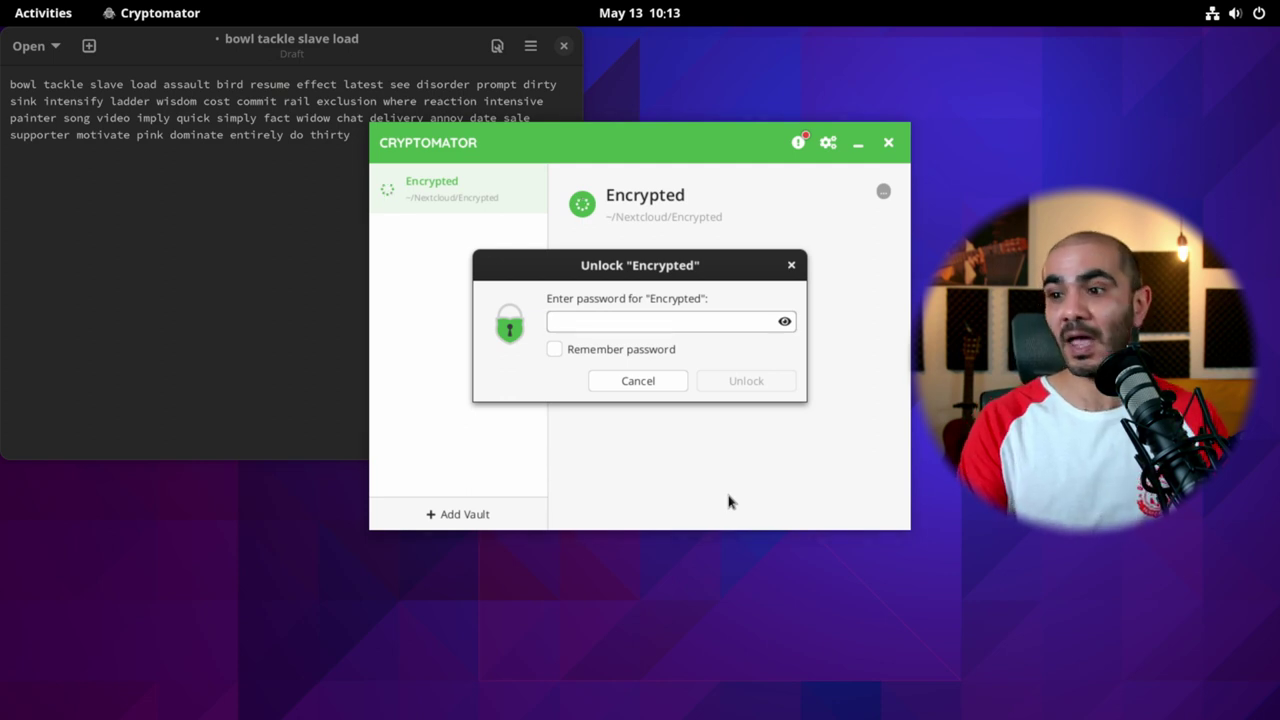
{"action": "type", "text": "•••"}
{"action": "key", "text": "Return"}
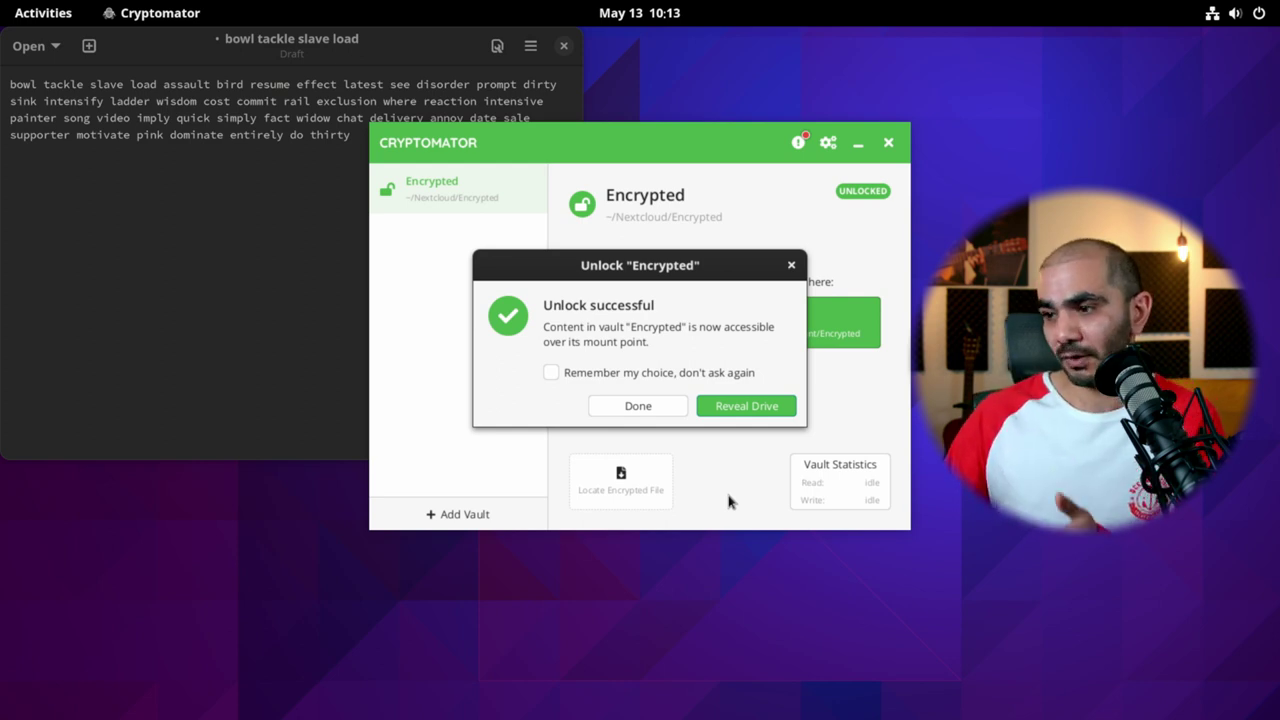
- Reveal the unlocked vault's drive, enlarge the file window to view the contents, and close it
{"action": "left_click", "coordinate": [738, 408]}
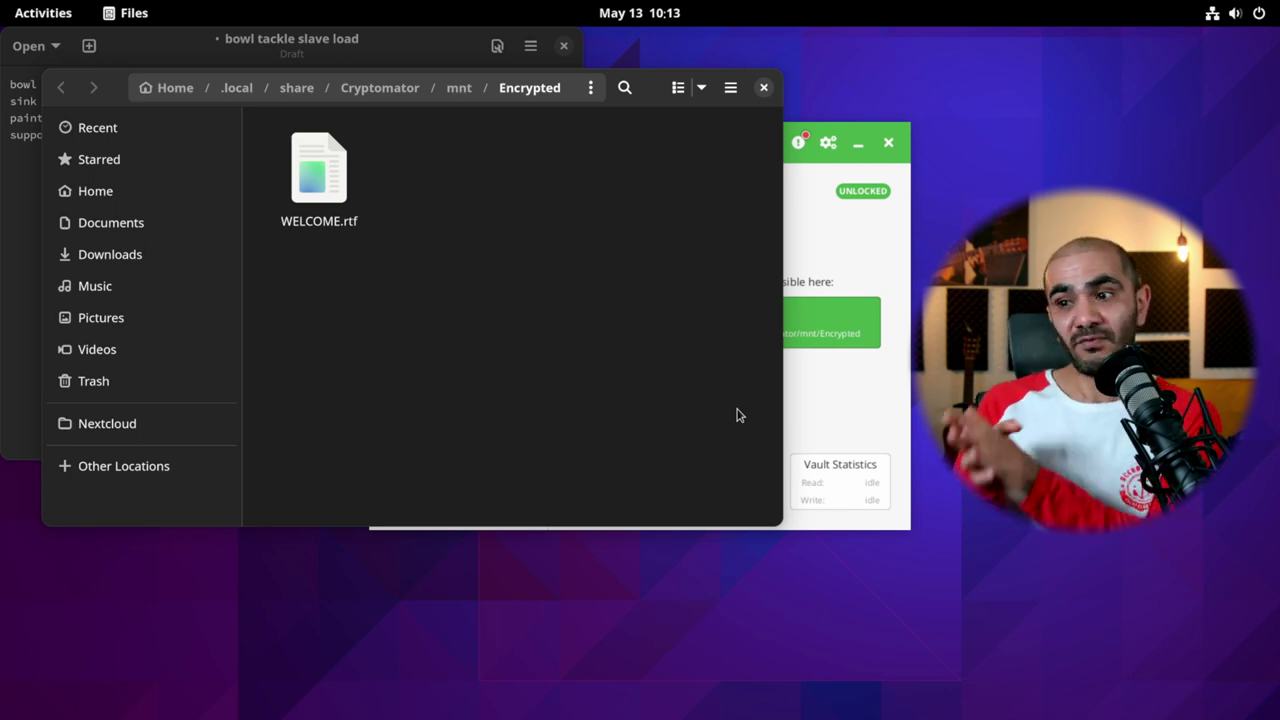
{"action": "left_click_drag", "start_coordinate": [775, 521], "coordinate": [967, 652]}
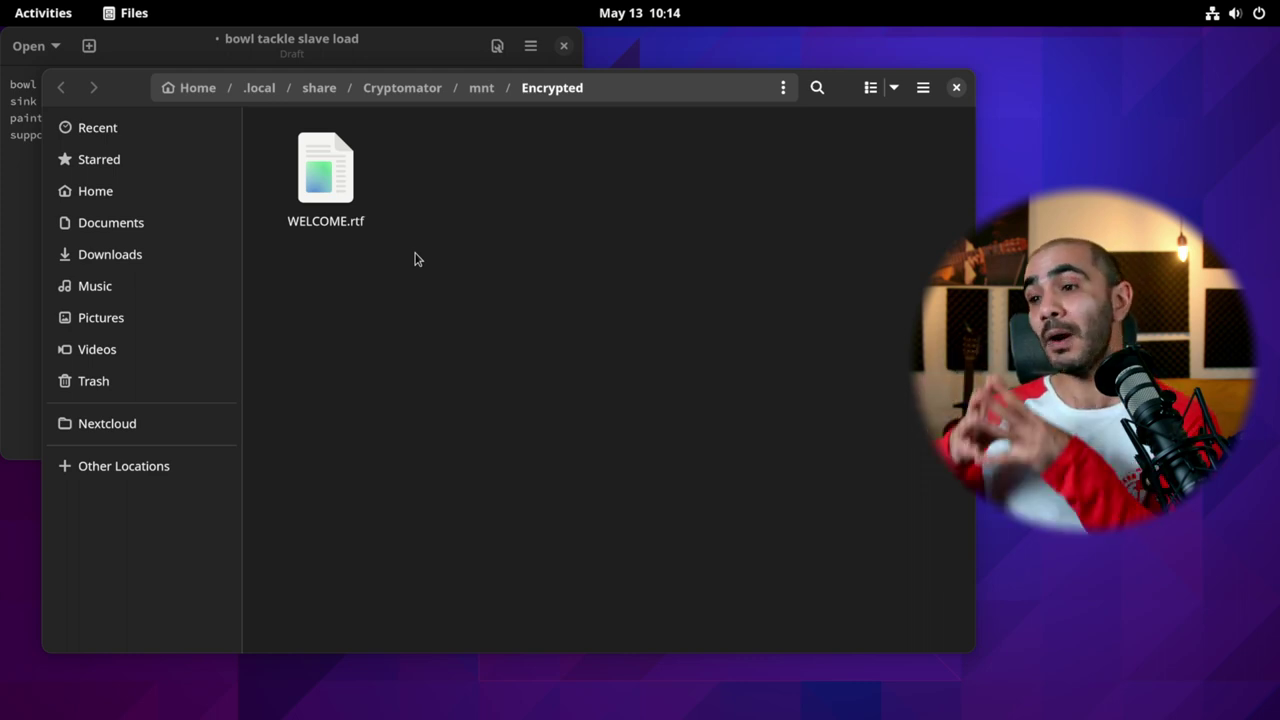
{"action": "left_click", "coordinate": [956, 88]}
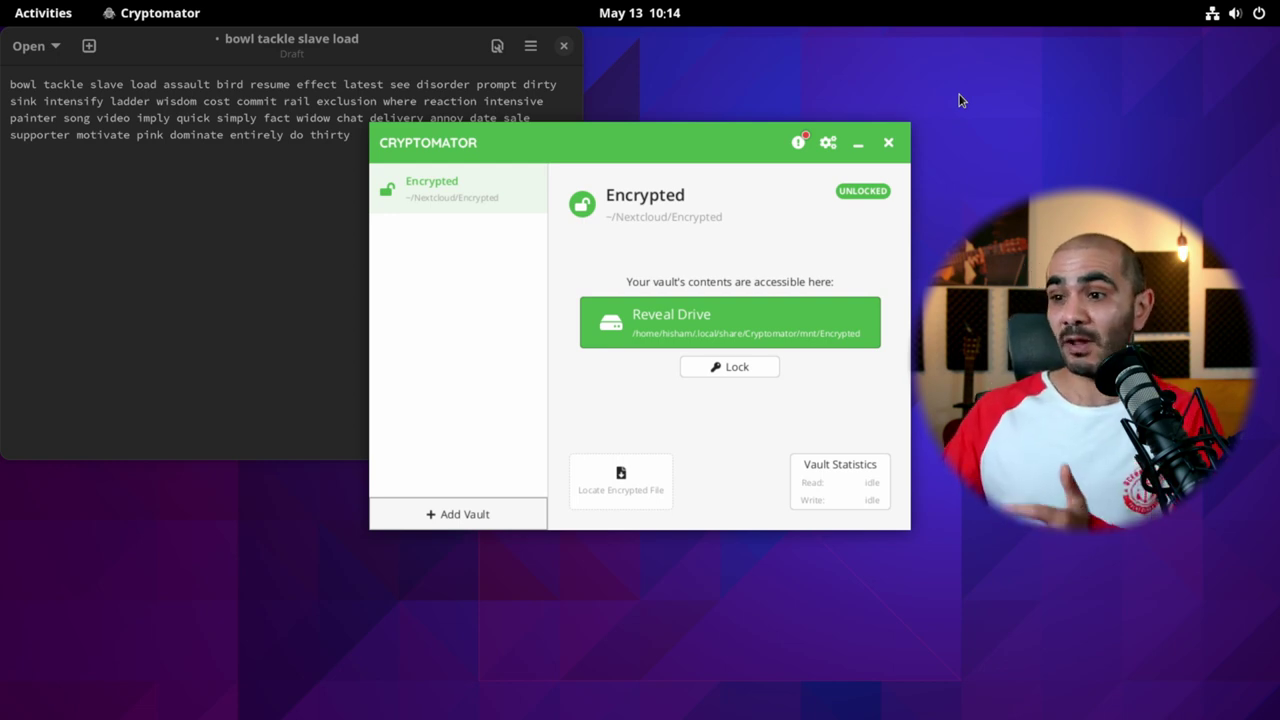
- Browse the Nextcloud/Encrypted folder in Files down through d and UA to examine how the vault's data is stored, and close the window
{"action": "key", "text": "super"}
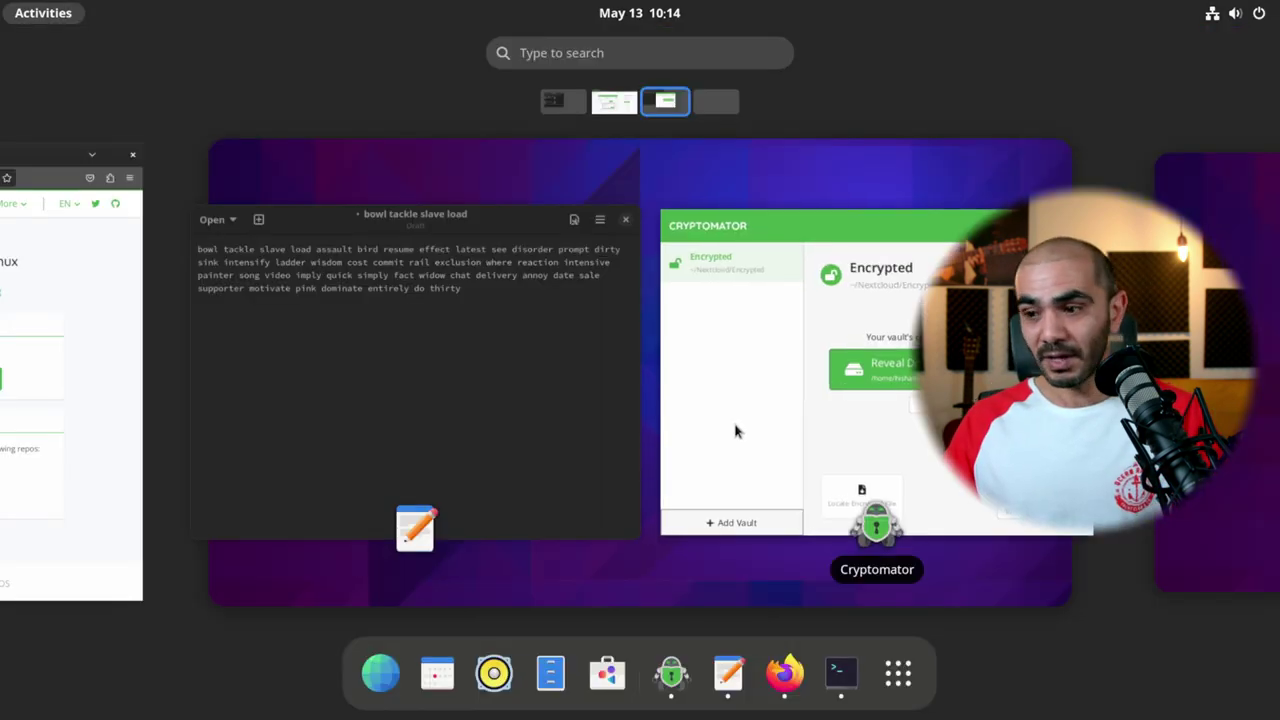
{"action": "left_click", "coordinate": [550, 668]}
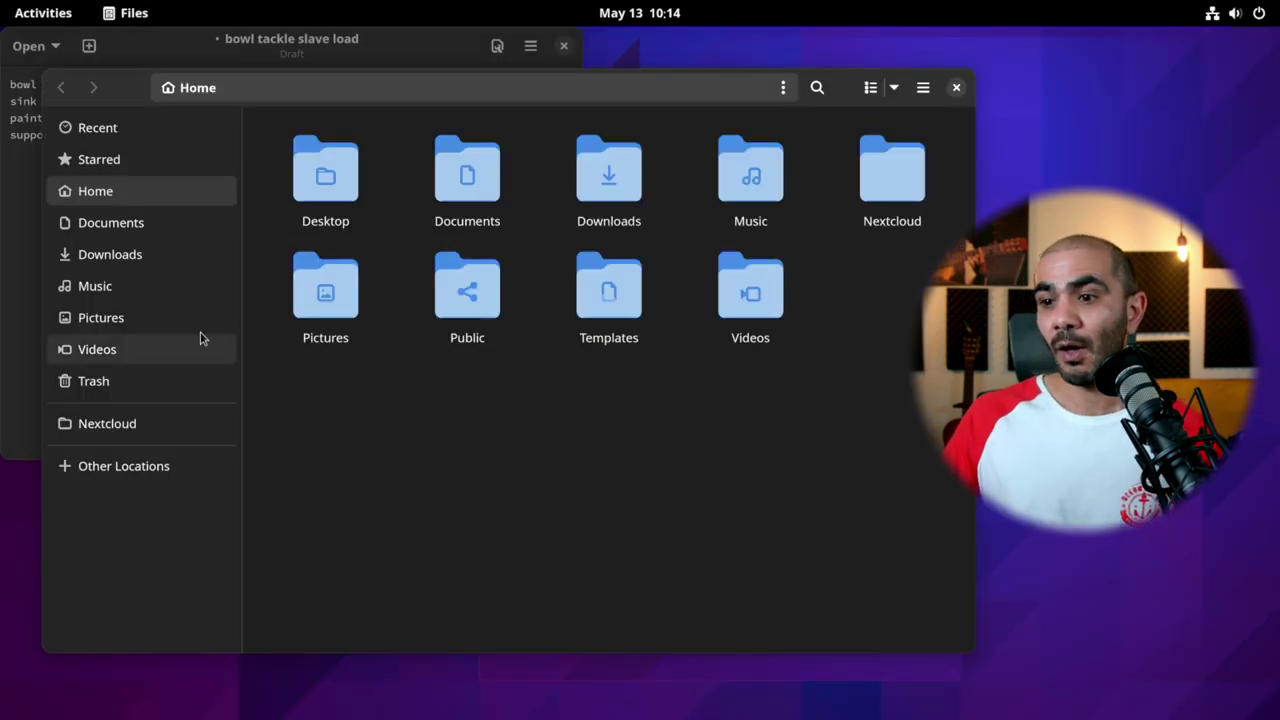
{"action": "left_click", "coordinate": [893, 162]}
{"action": "double_click", "coordinate": [893, 162]}
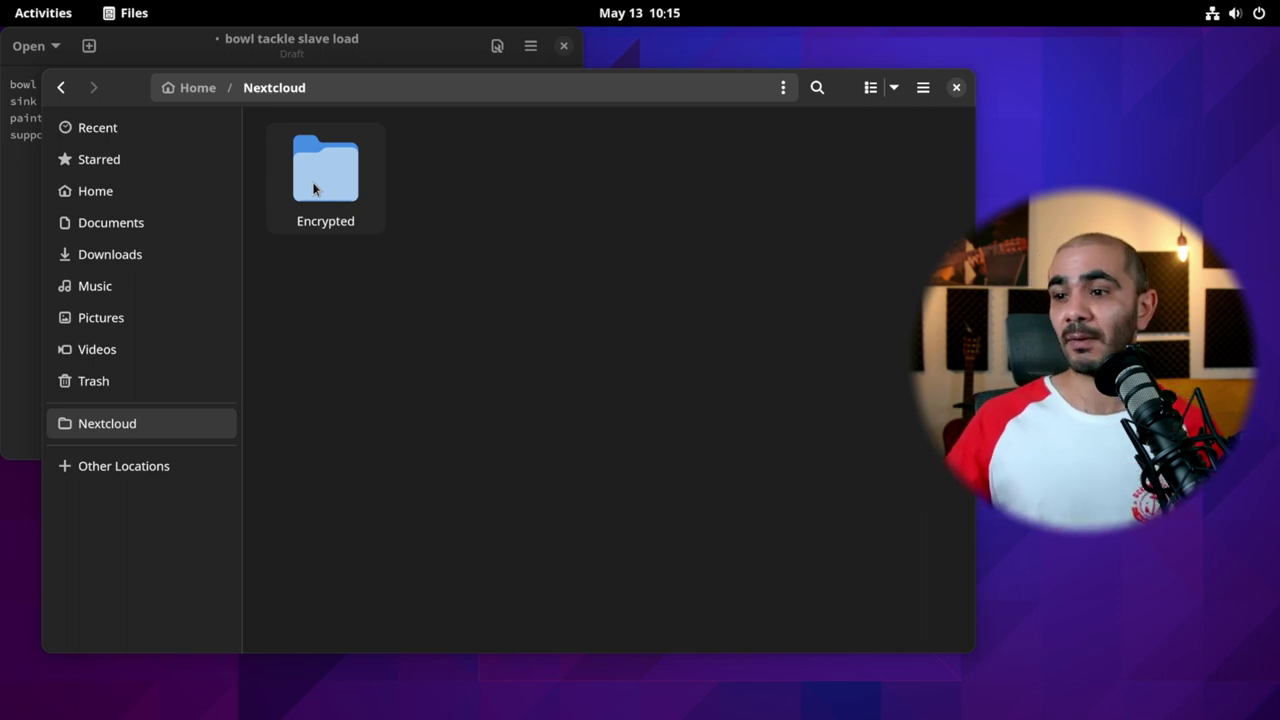
{"action": "double_click", "coordinate": [313, 190]}
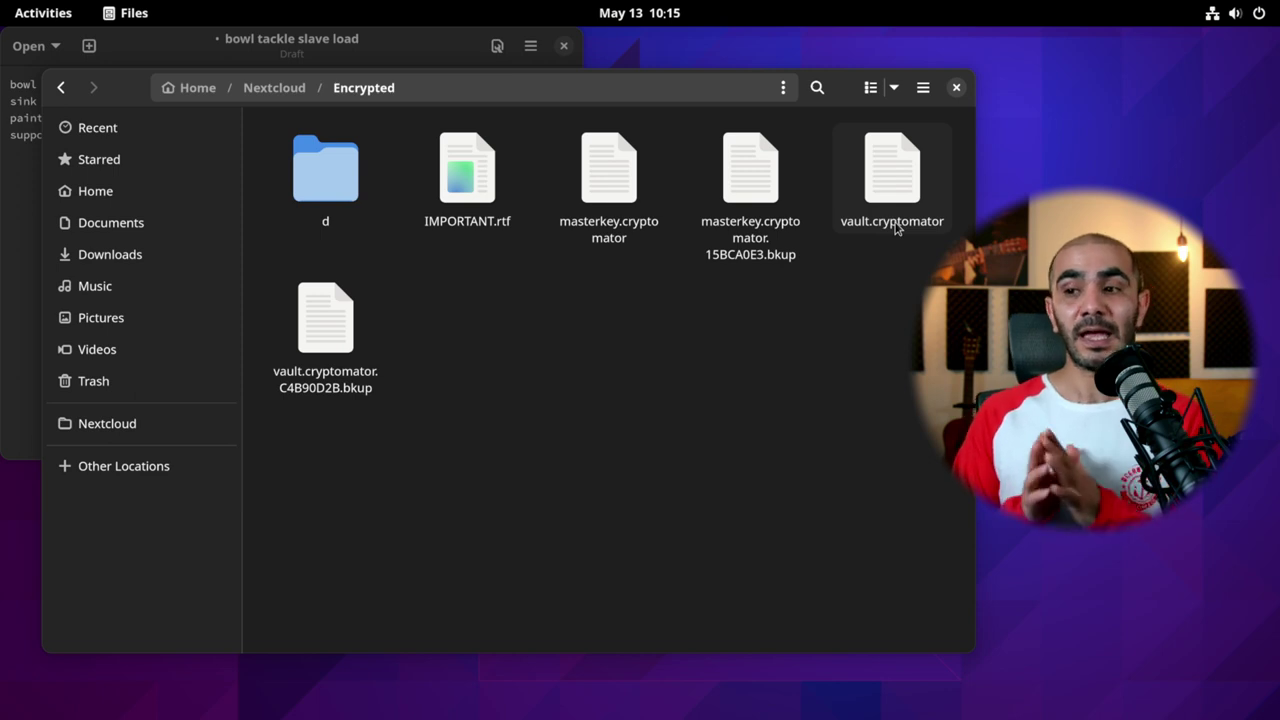
{"action": "double_click", "coordinate": [356, 195]}
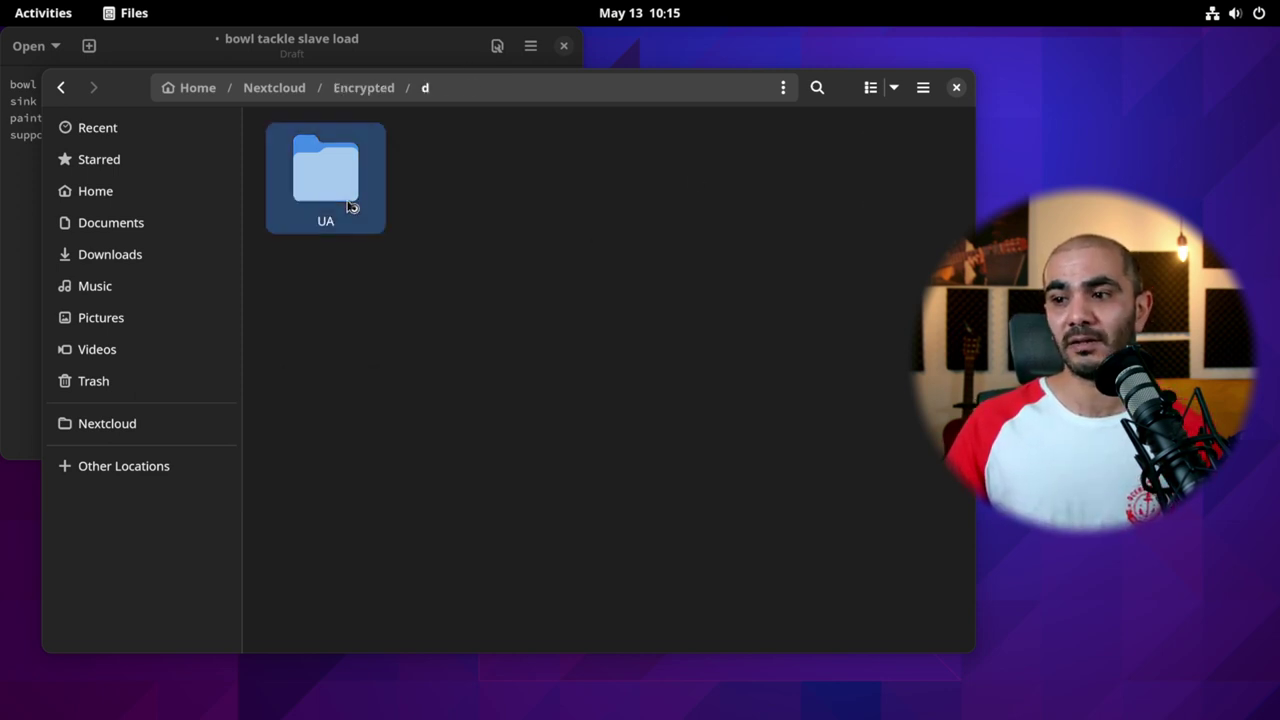
{"action": "double_click", "coordinate": [350, 205]}
{"action": "double_click", "coordinate": [348, 203]}
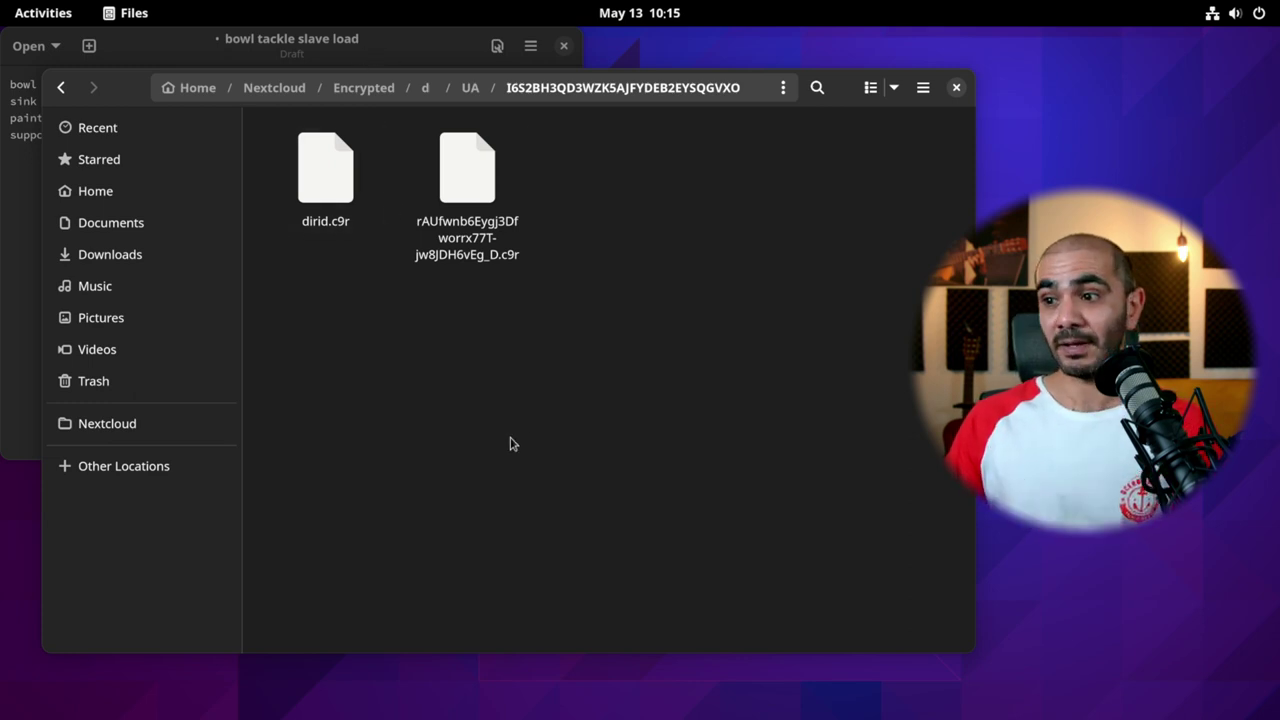
{"action": "left_click", "coordinate": [955, 90]}
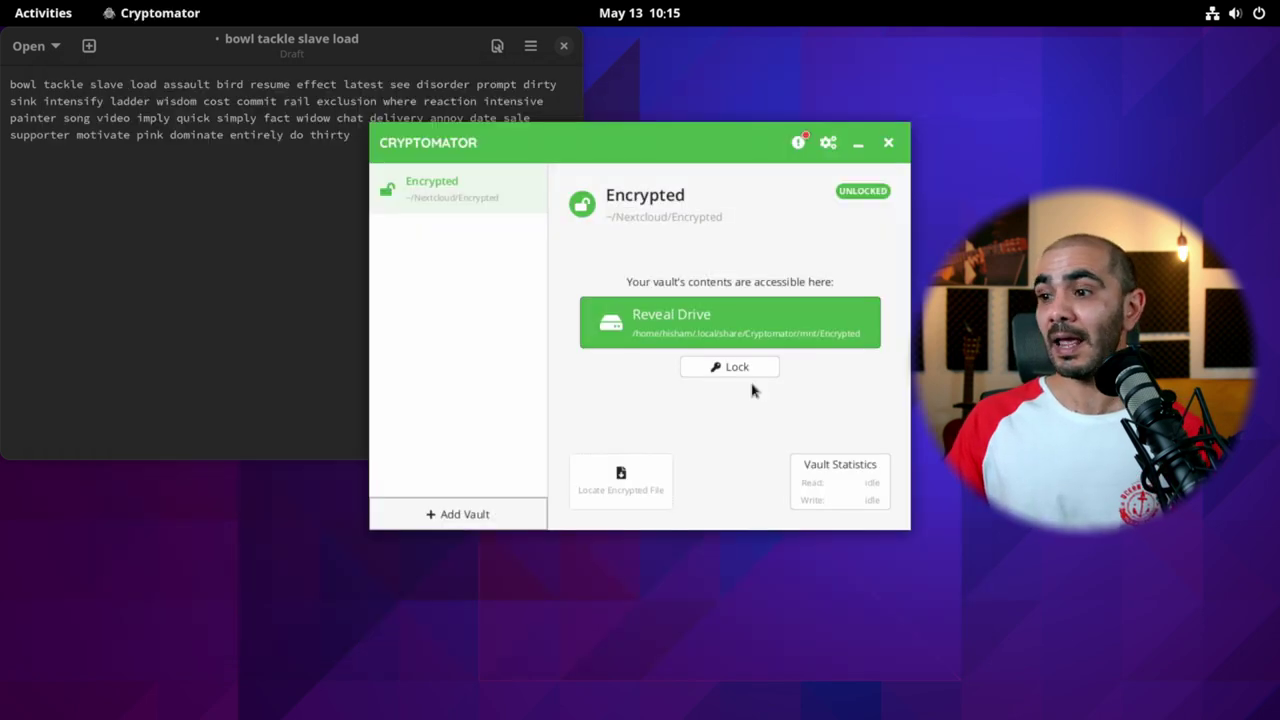
- Reveal the vault's drive again and save the open text document in it as phrase.txt
{"action": "left_click", "coordinate": [755, 343]}
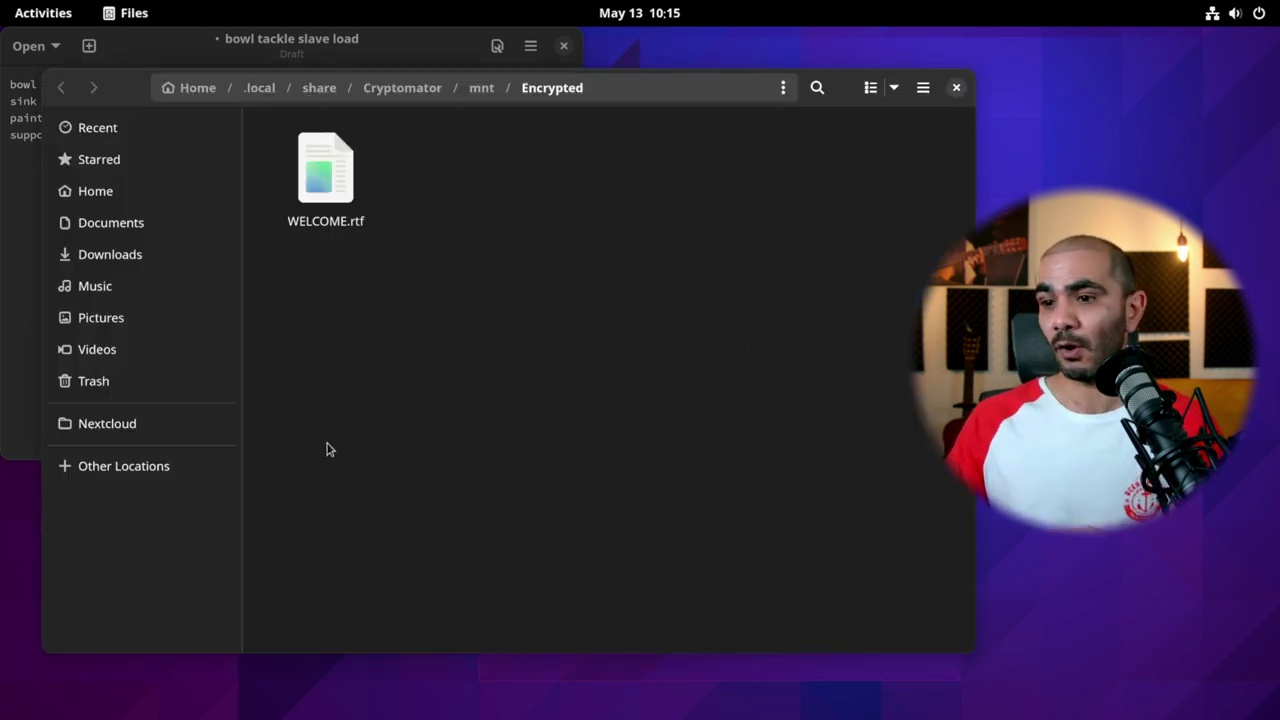
{"action": "right_click", "coordinate": [480, 337]}
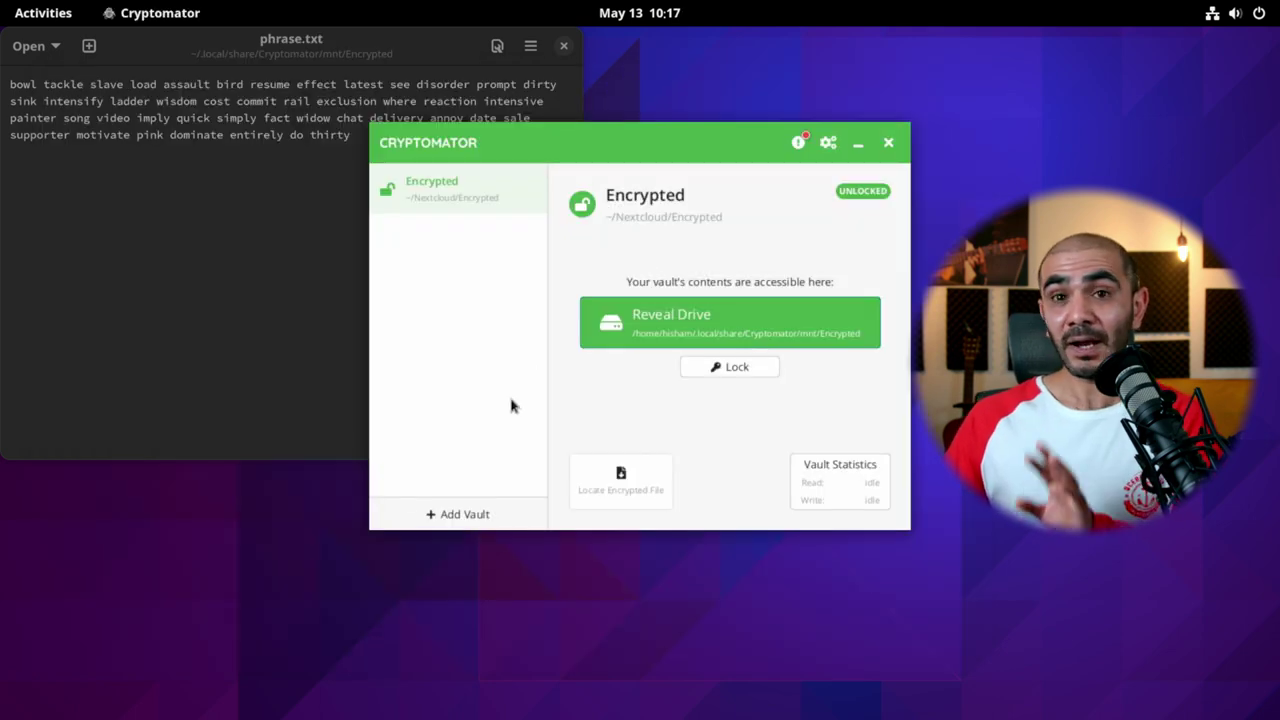
- Browse the Nextcloud/Encrypted folder in Files through d and UA to the innermost folder, select all its encrypted files, and close the window
{"action": "key", "text": "super"}
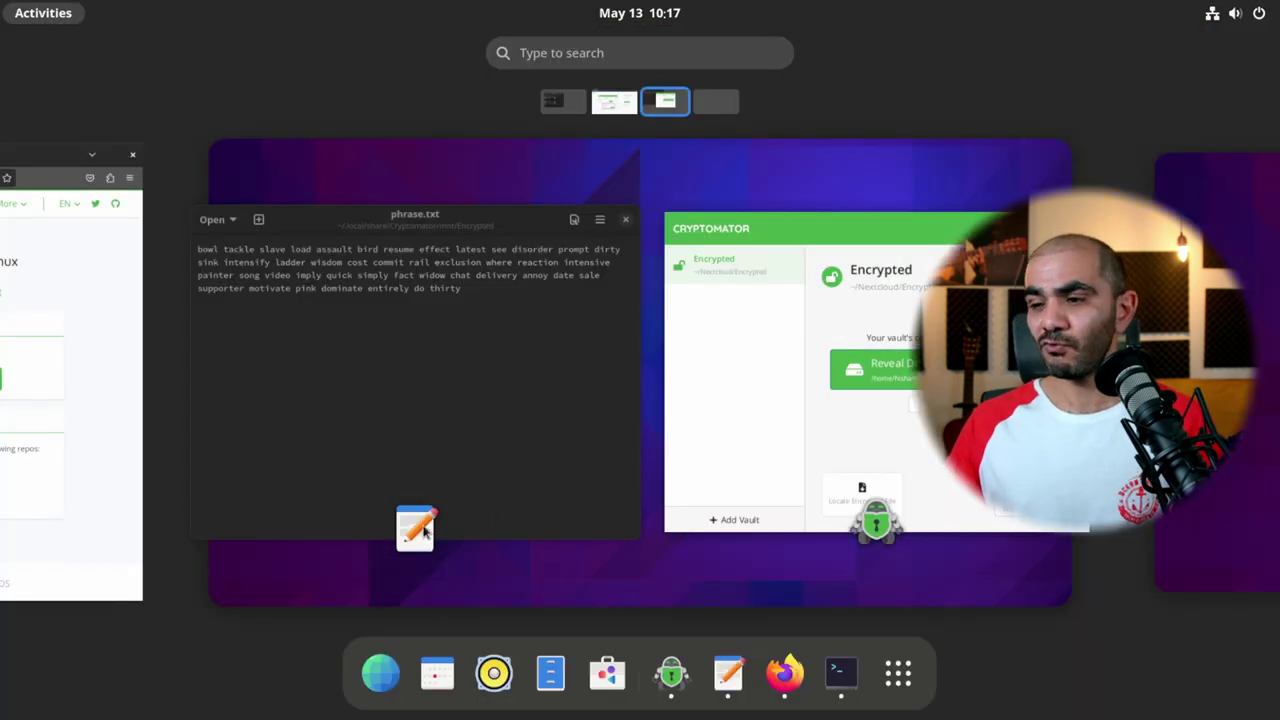
{"action": "left_click", "coordinate": [569, 672]}
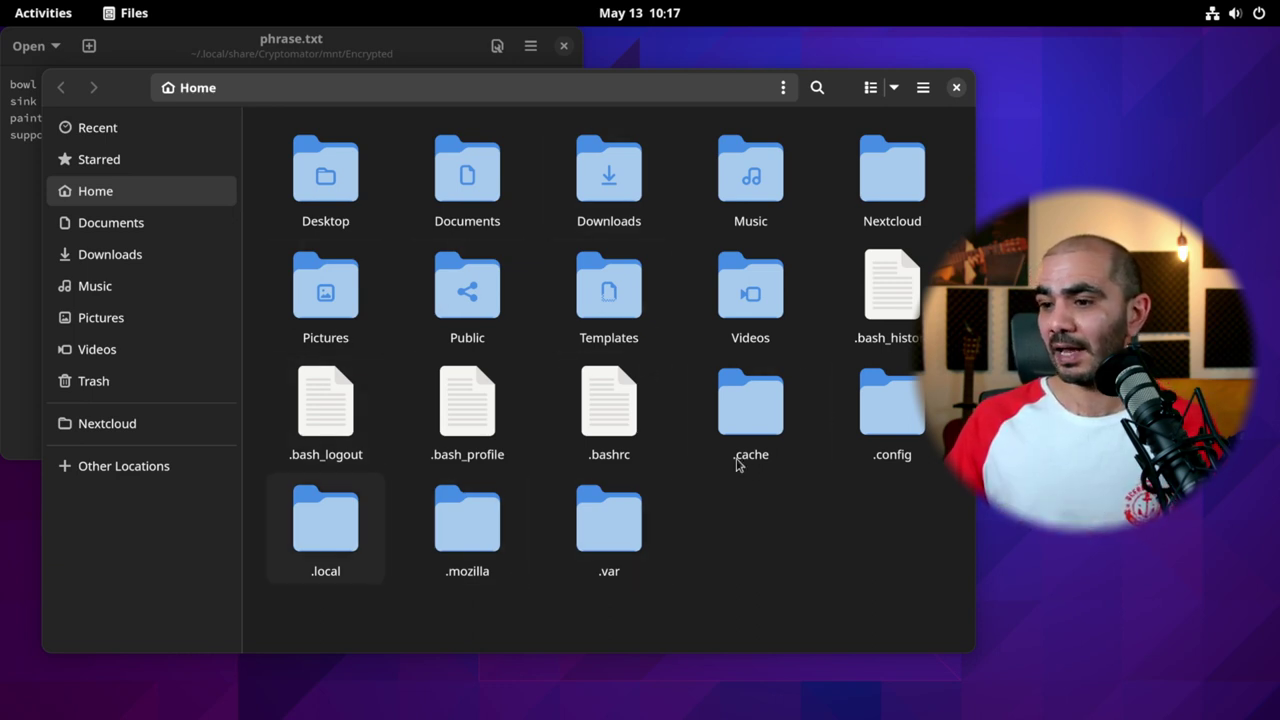
{"action": "double_click", "coordinate": [876, 180]}
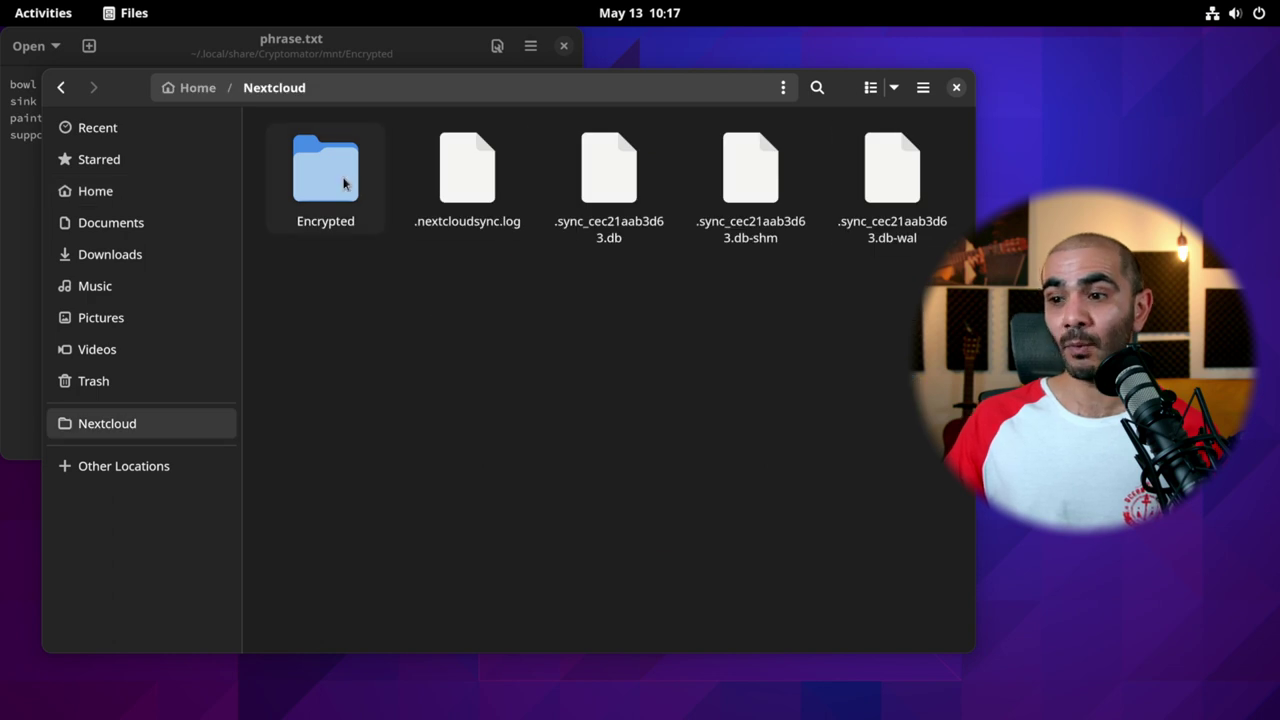
{"action": "double_click", "coordinate": [348, 184]}
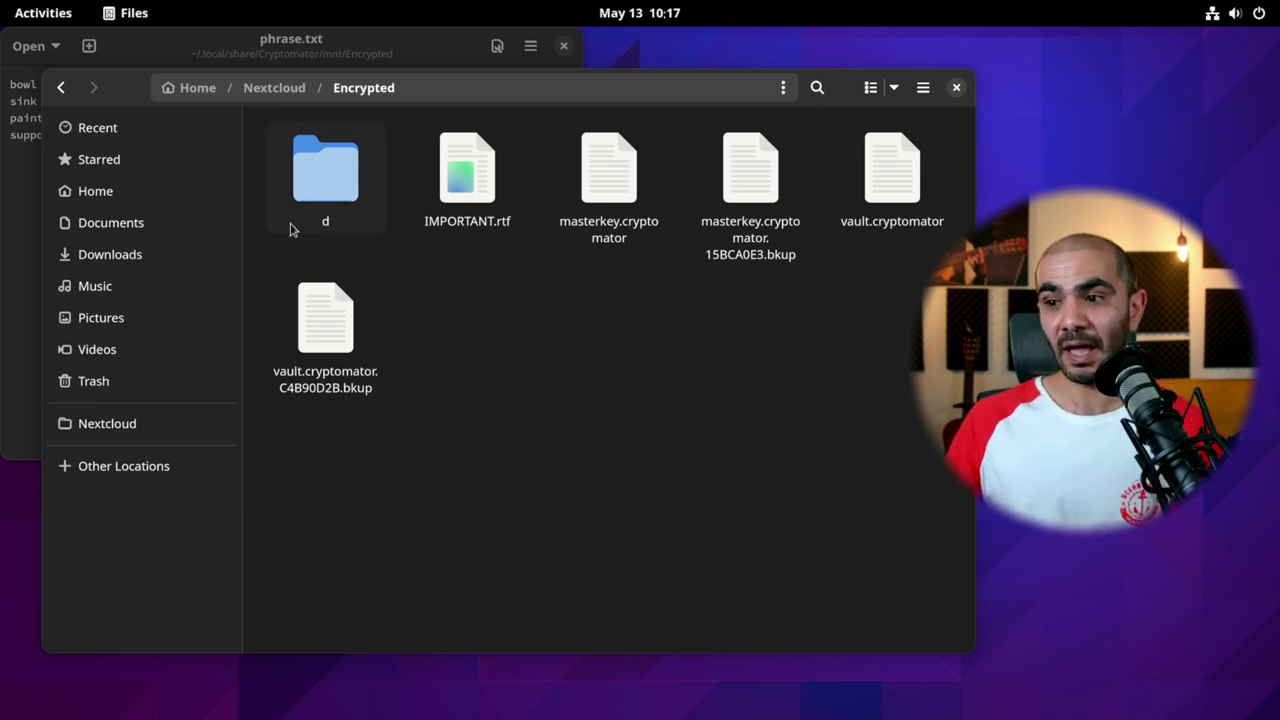
{"action": "double_click", "coordinate": [323, 197]}
{"action": "double_click", "coordinate": [323, 197]}
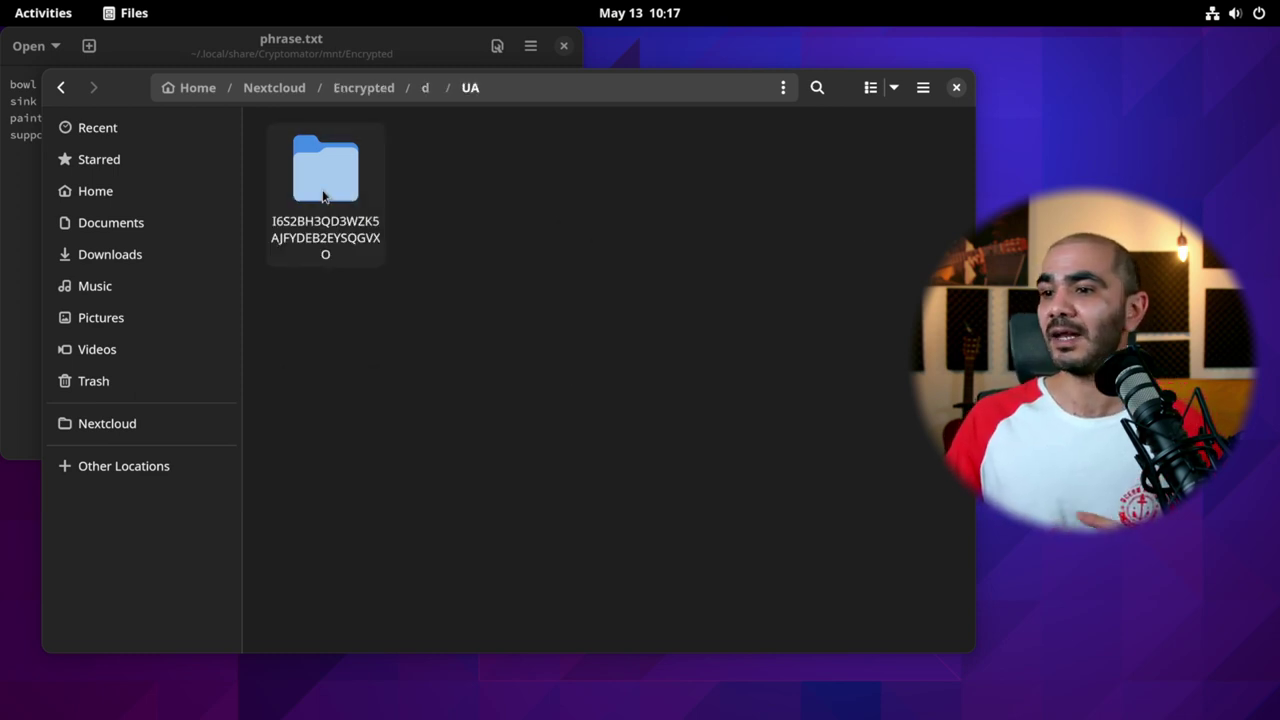
{"action": "double_click", "coordinate": [323, 190]}
{"action": "left_click_drag", "start_coordinate": [814, 392], "coordinate": [313, 208]}
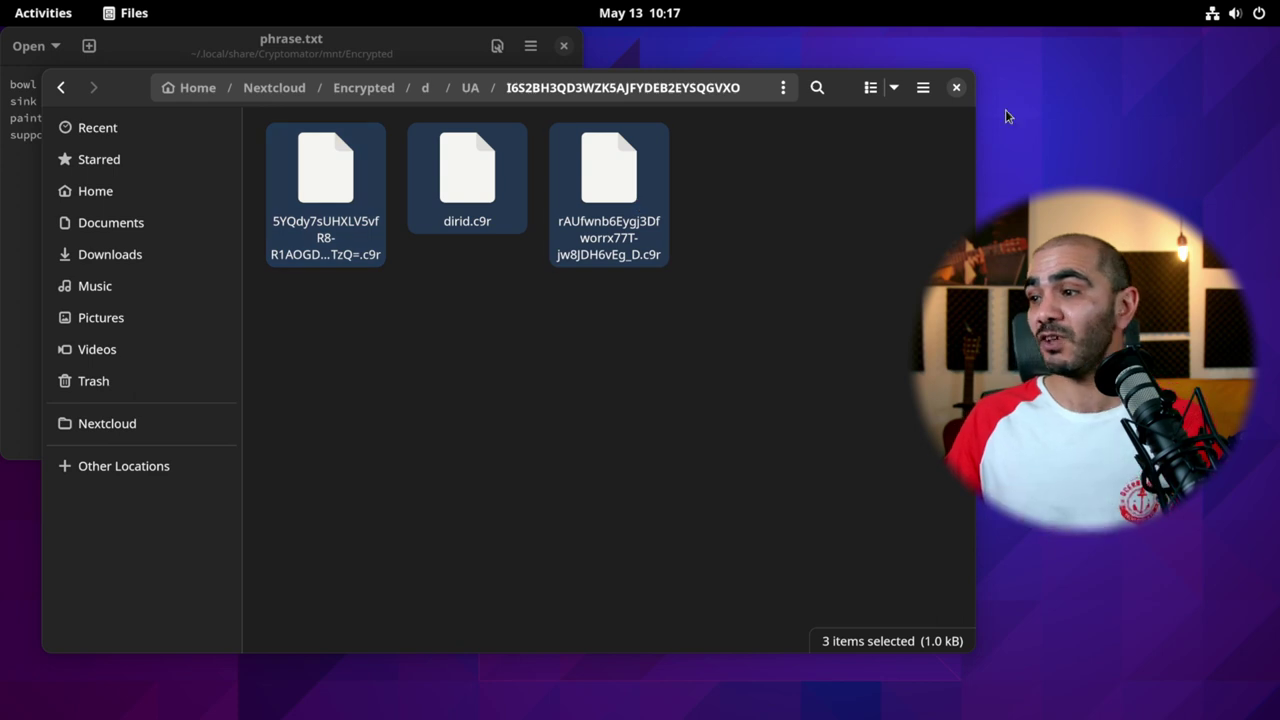
{"action": "left_click", "coordinate": [956, 88]}
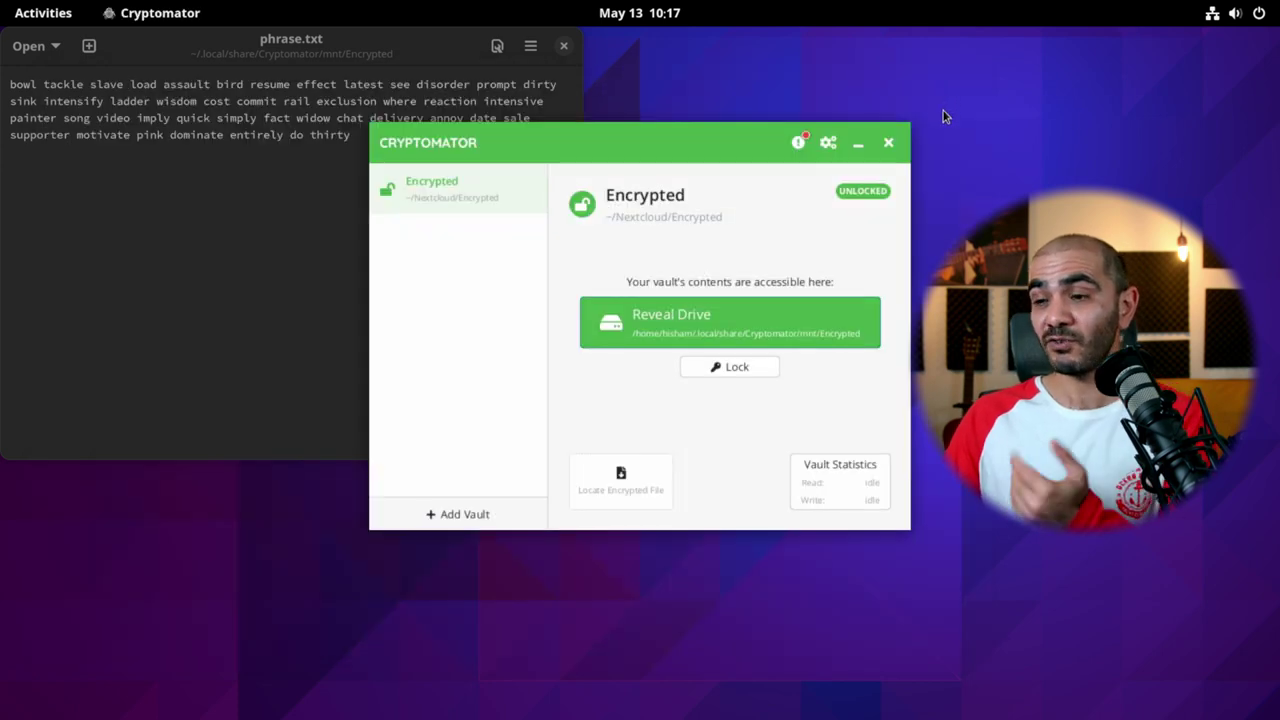
- Switch to Nextcloud in Firefox and open the synced Encrypted folder
{"action": "key", "text": "super"}
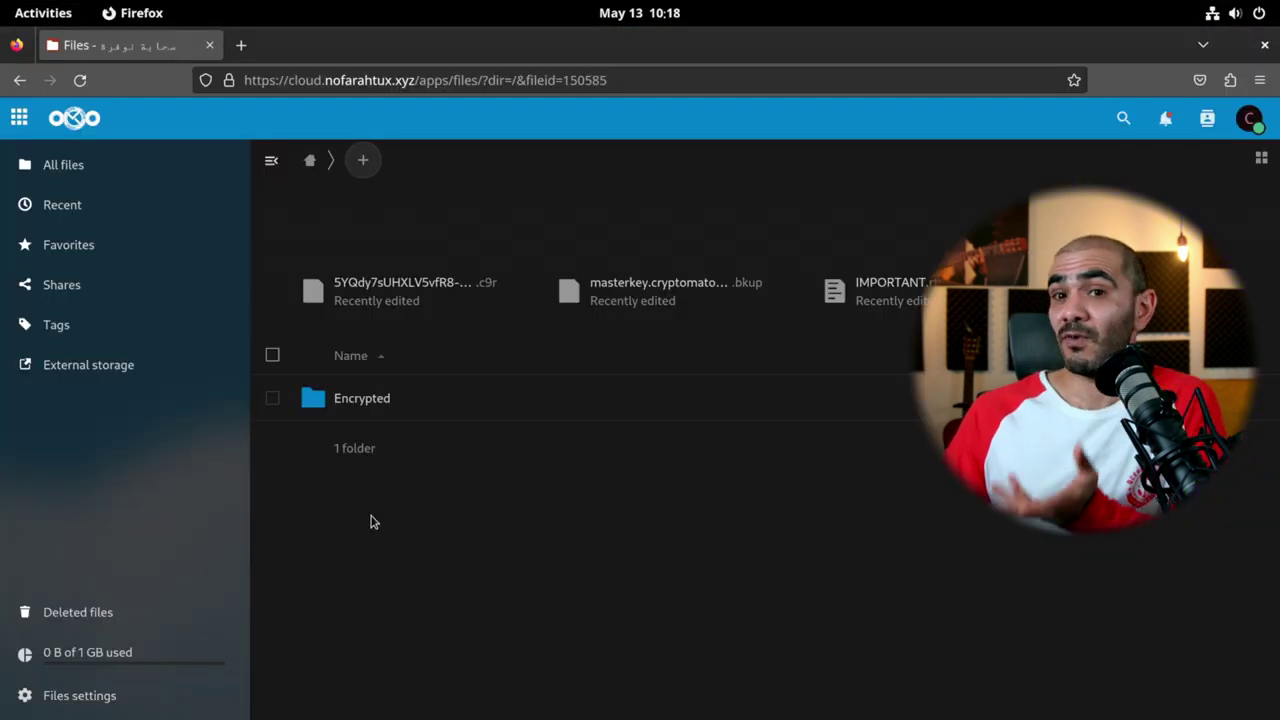
{"action": "left_click", "coordinate": [382, 410]}
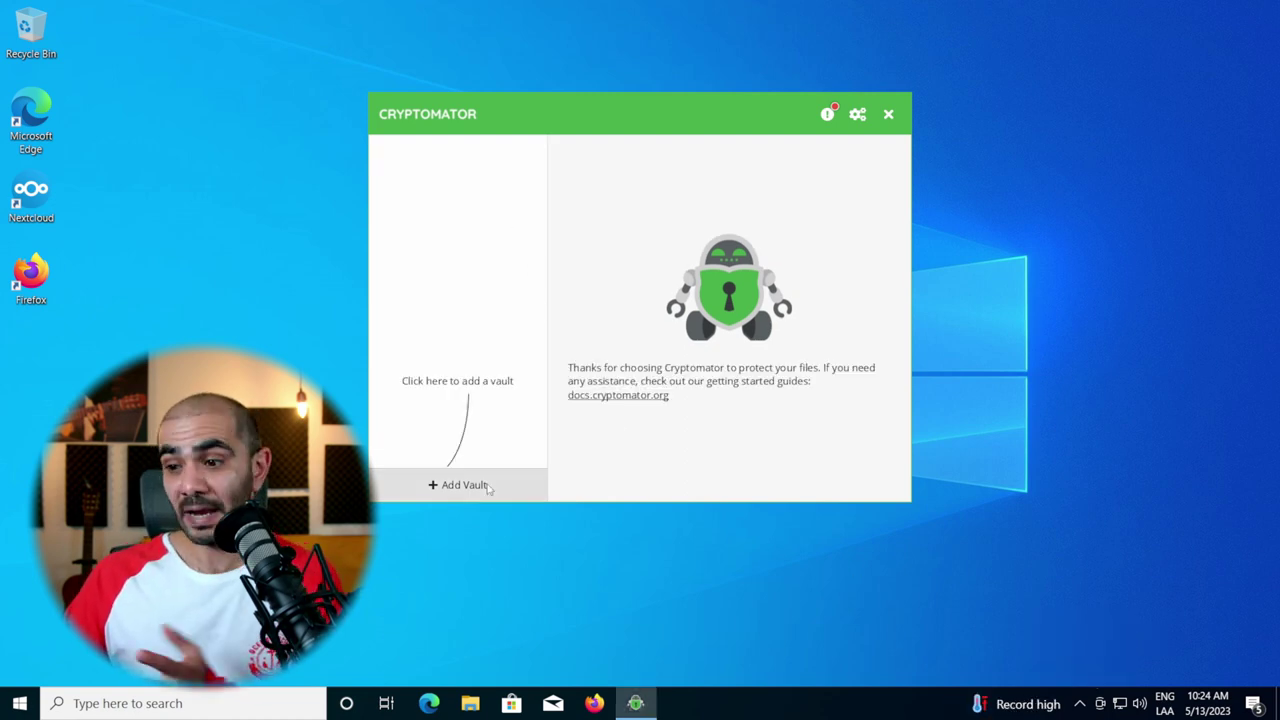
- Add the existing vault to Cryptomator on Windows by choosing the vault file in Nextcloud/Encrypted, and unlock it
{"action": "left_click", "coordinate": [486, 485]}
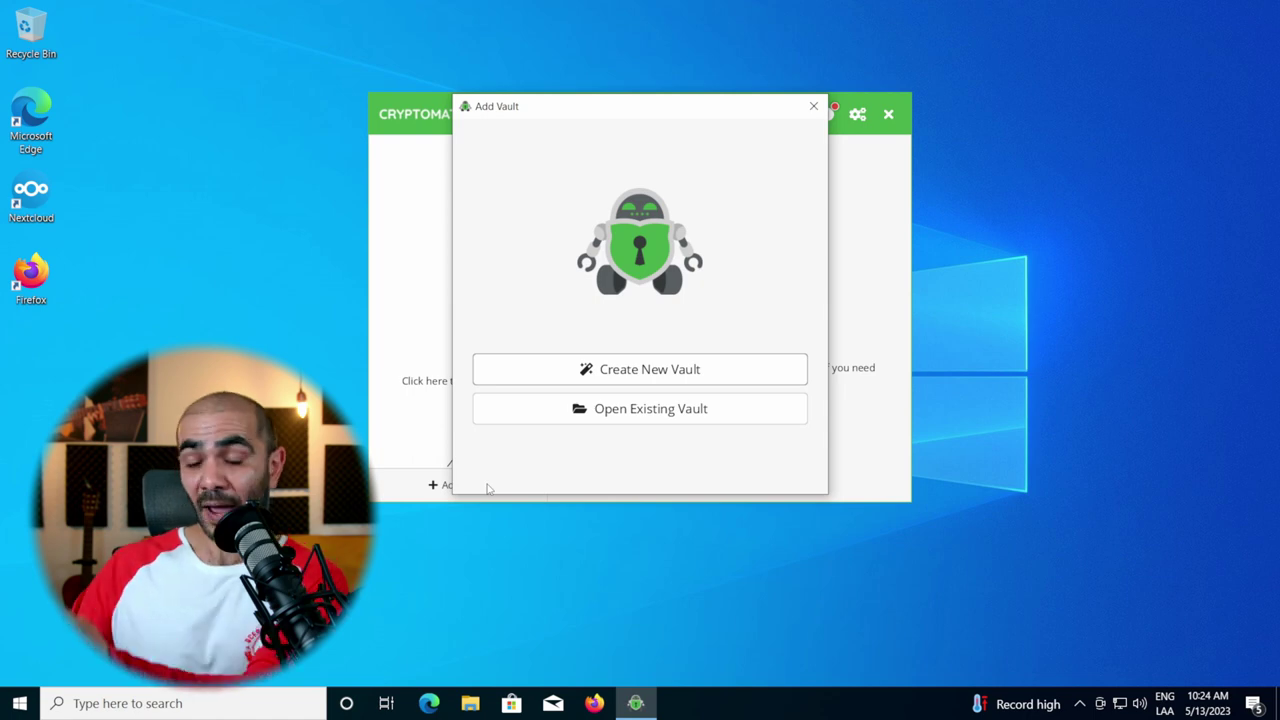
{"action": "left_click", "coordinate": [628, 408]}
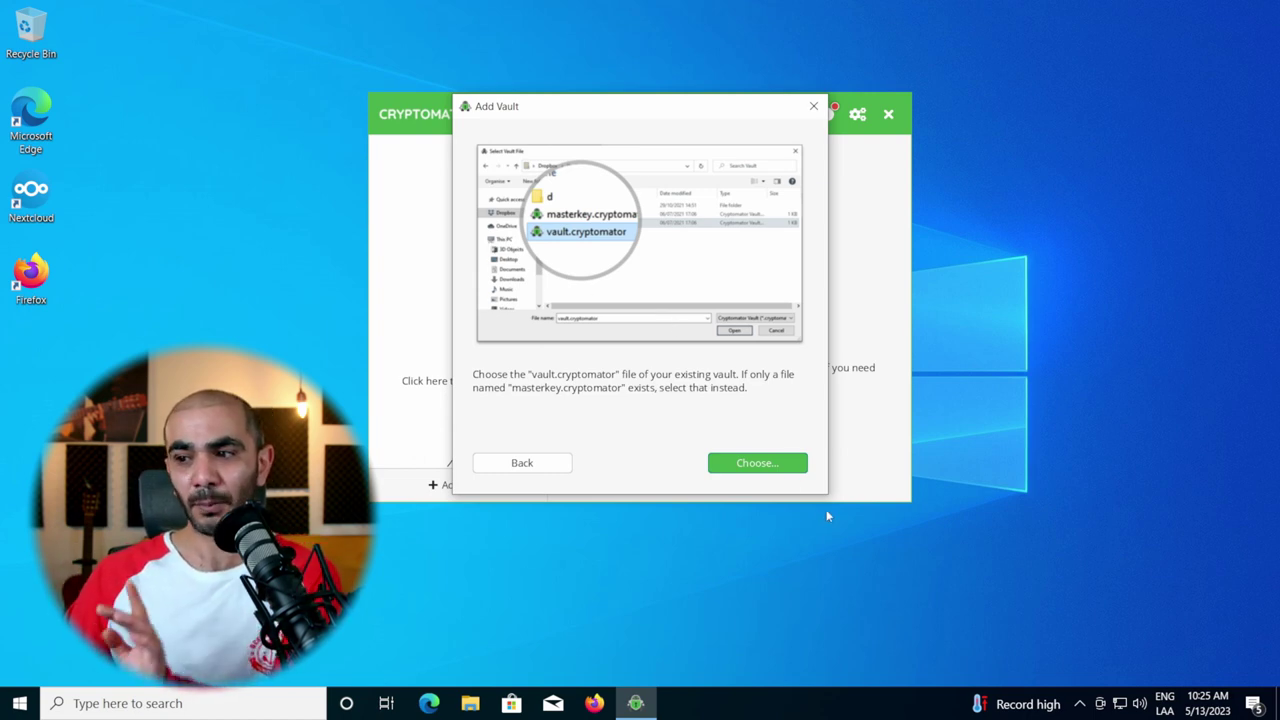
{"action": "left_click", "coordinate": [777, 462]}
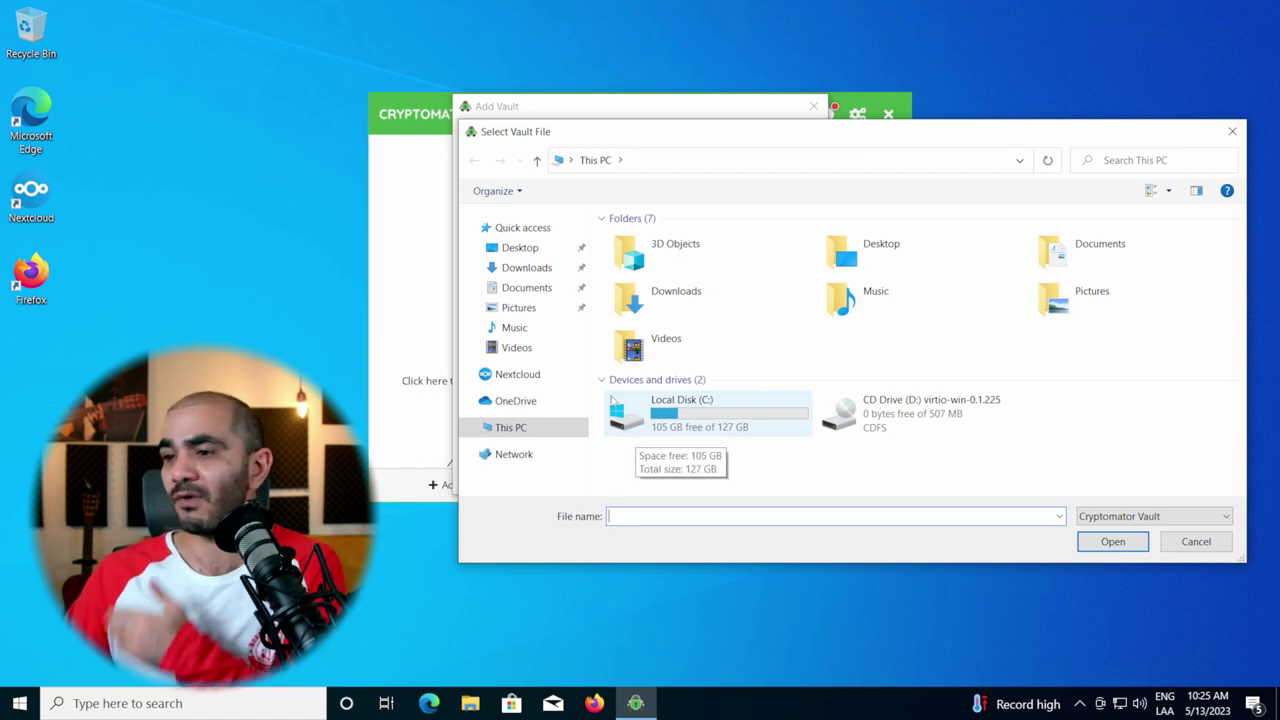
{"action": "left_click", "coordinate": [501, 382]}
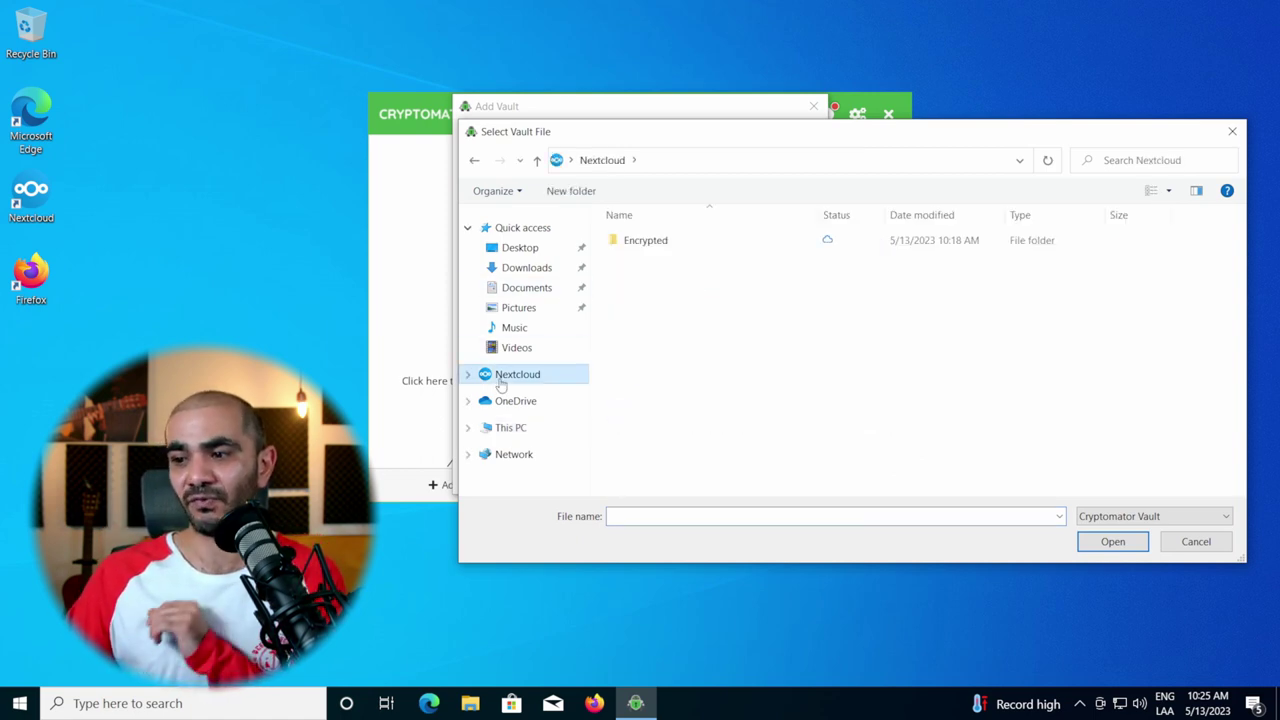
{"action": "left_click", "coordinate": [669, 250]}
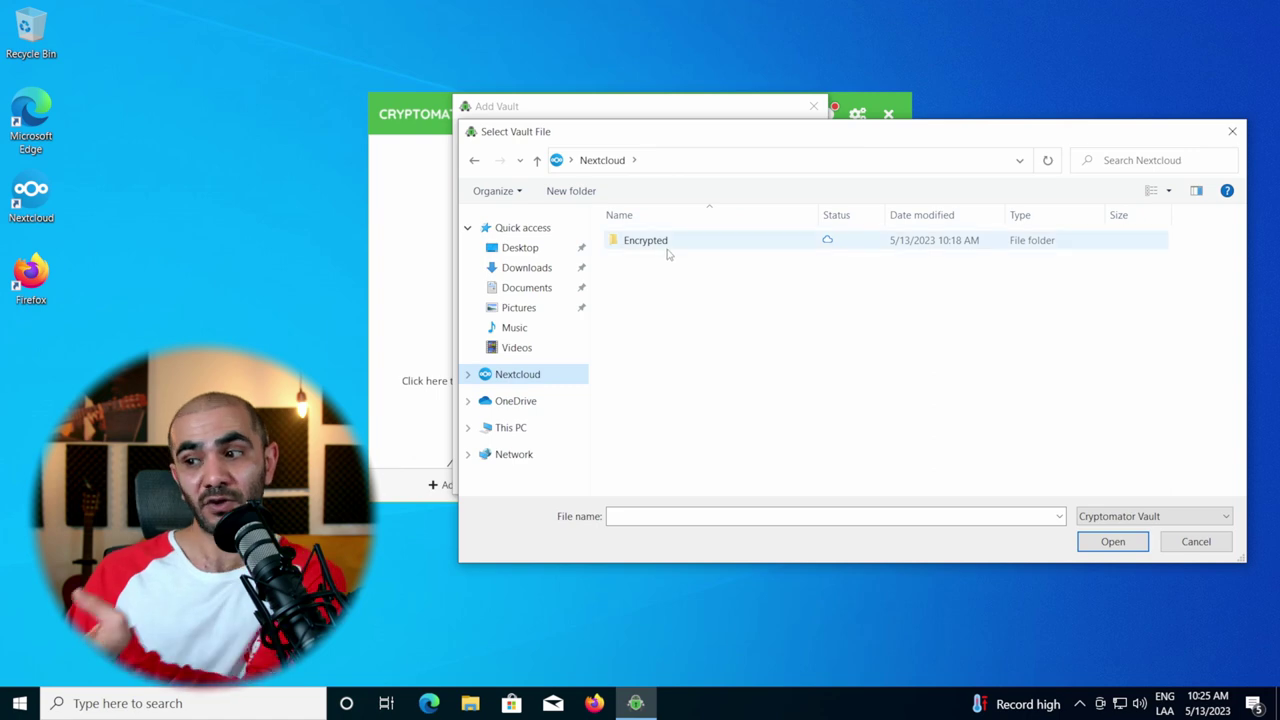
{"action": "double_click", "coordinate": [669, 250]}
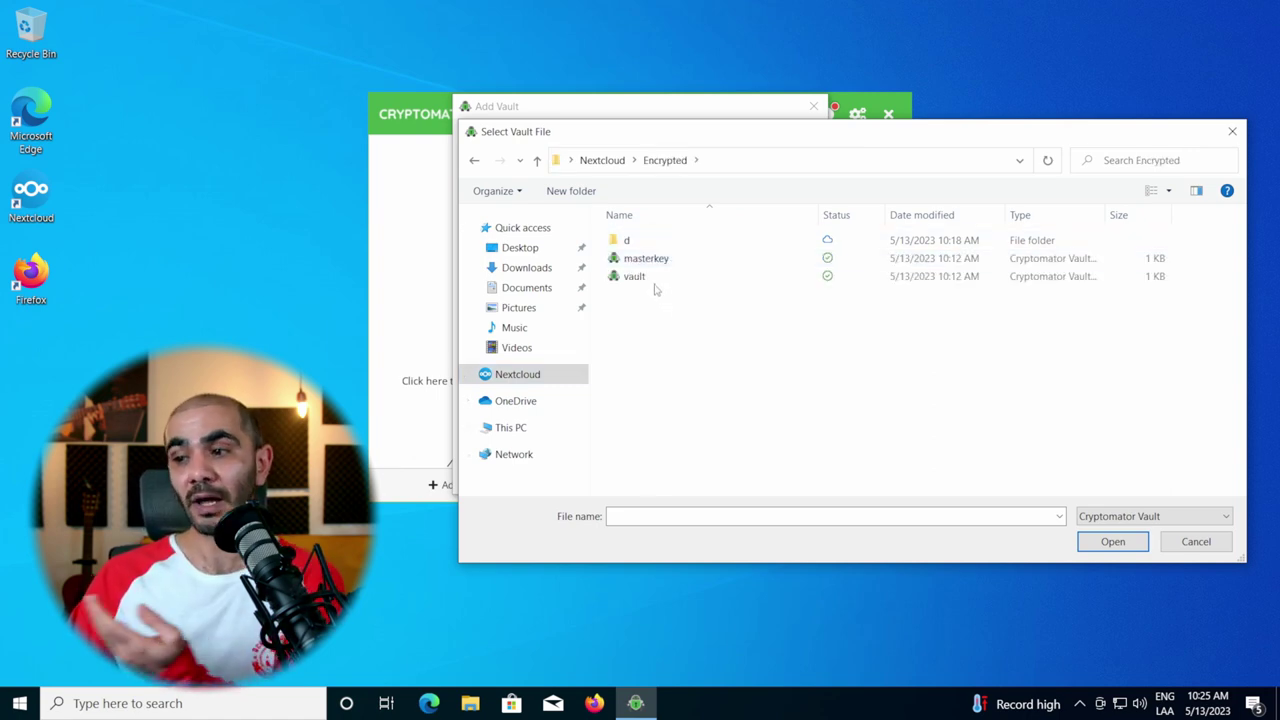
{"action": "left_click", "coordinate": [645, 277]}
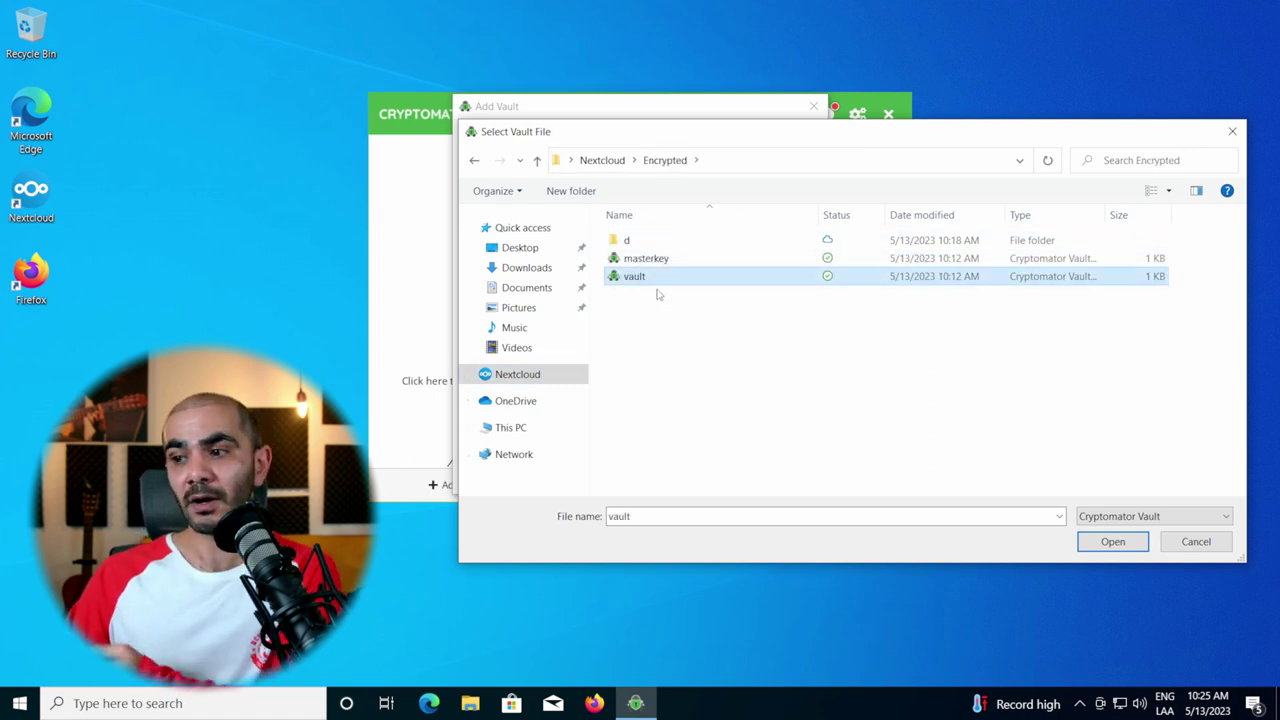
{"action": "left_click", "coordinate": [1110, 542]}
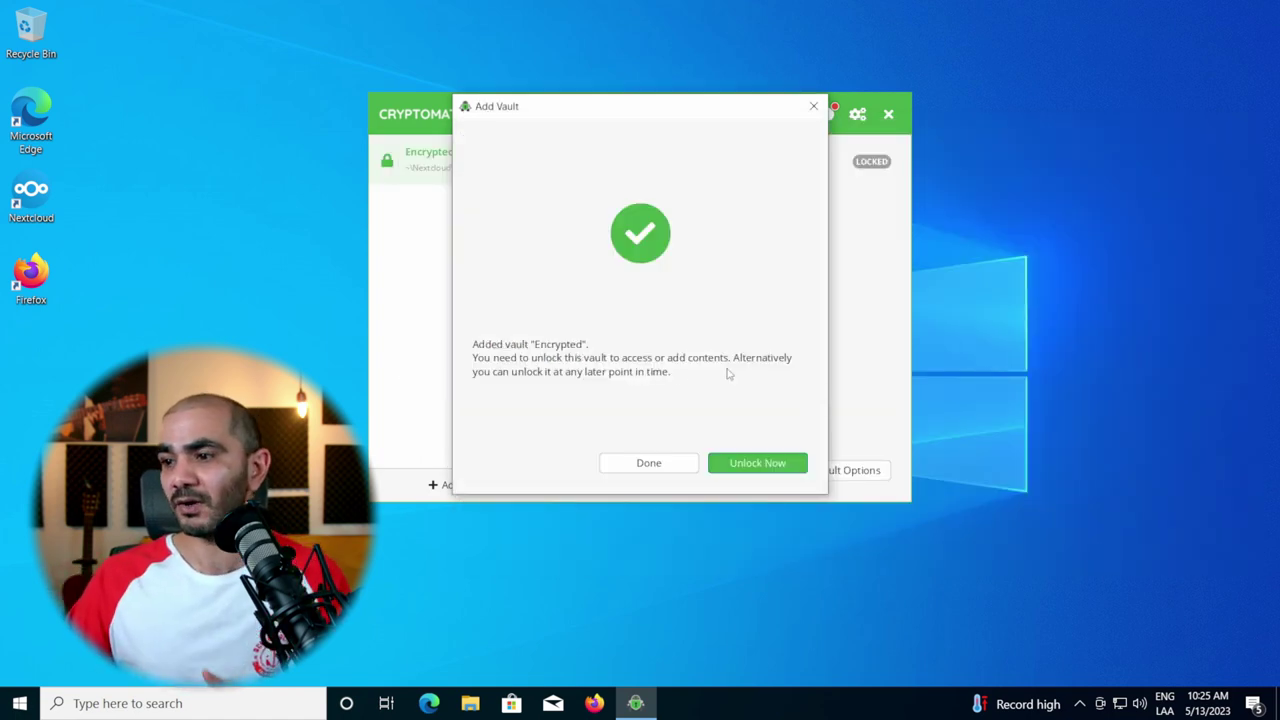
{"action": "left_click", "coordinate": [755, 468]}
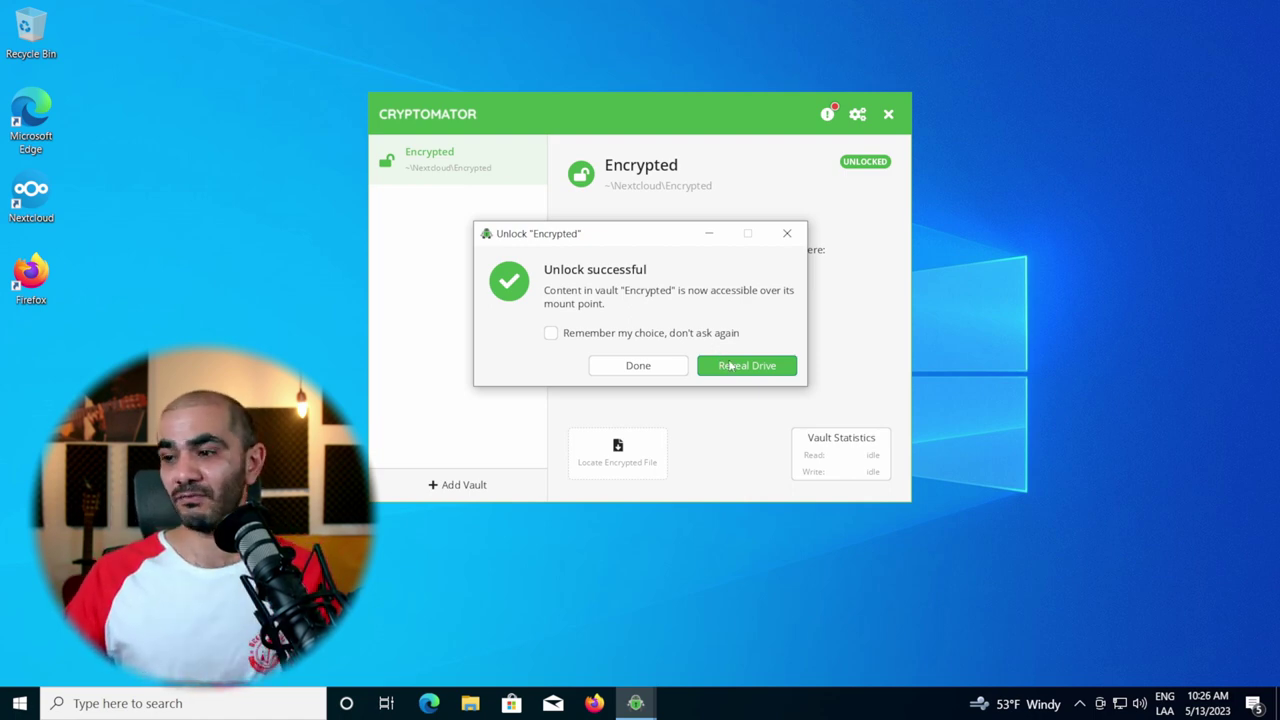
- Reveal the vault's drive, reopen it from This PC, view the phrase text document in it, and close the document
{"action": "left_click", "coordinate": [731, 366]}
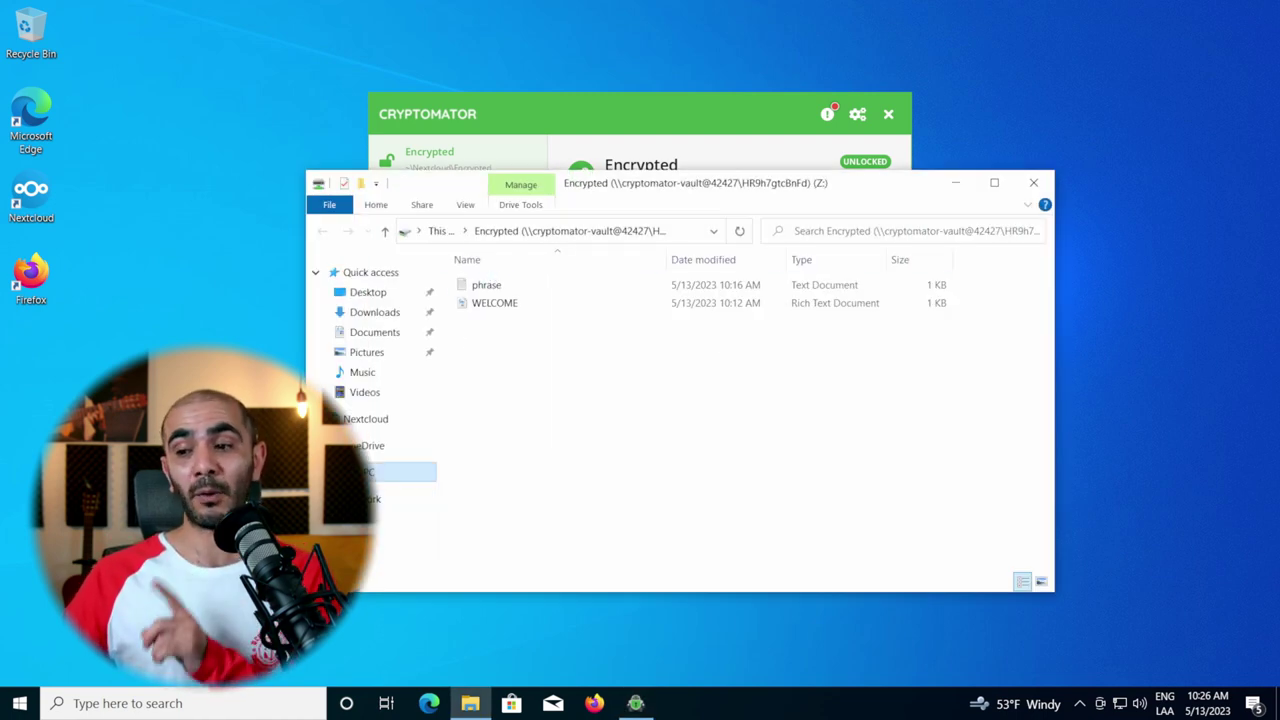
{"action": "left_click", "coordinate": [370, 471]}
{"action": "left_click", "coordinate": [545, 558]}
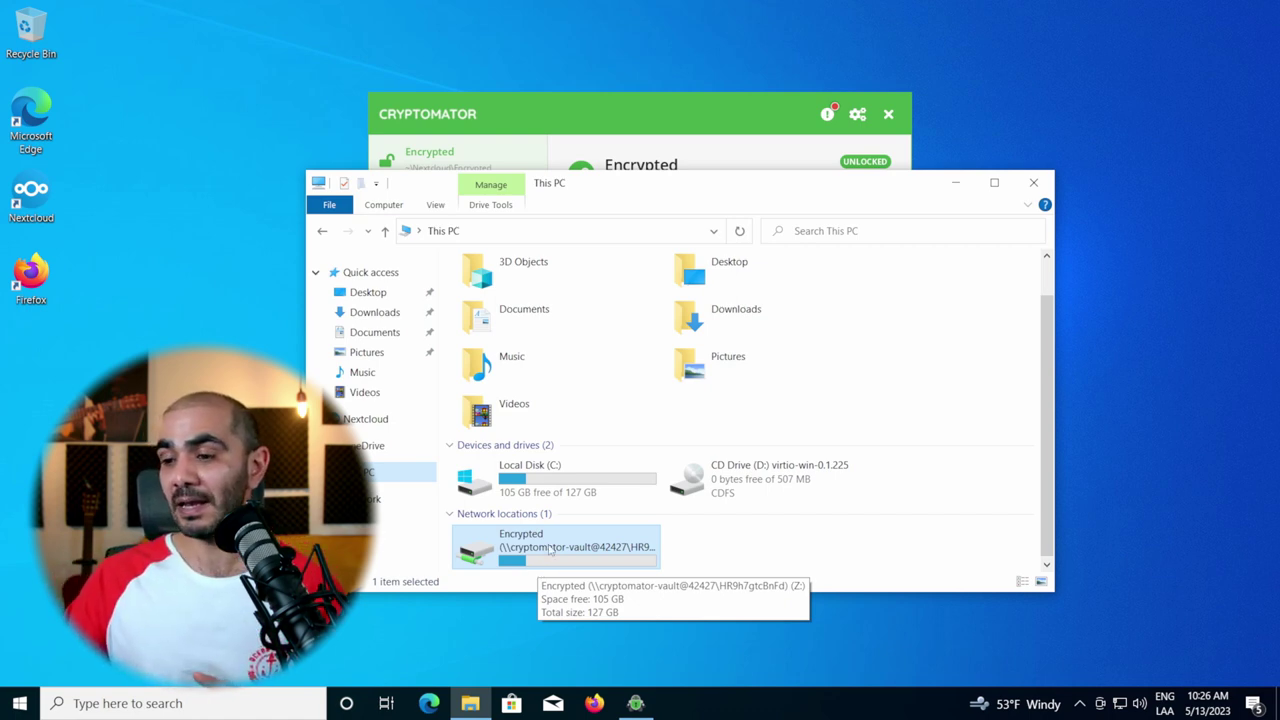
{"action": "double_click", "coordinate": [549, 549]}
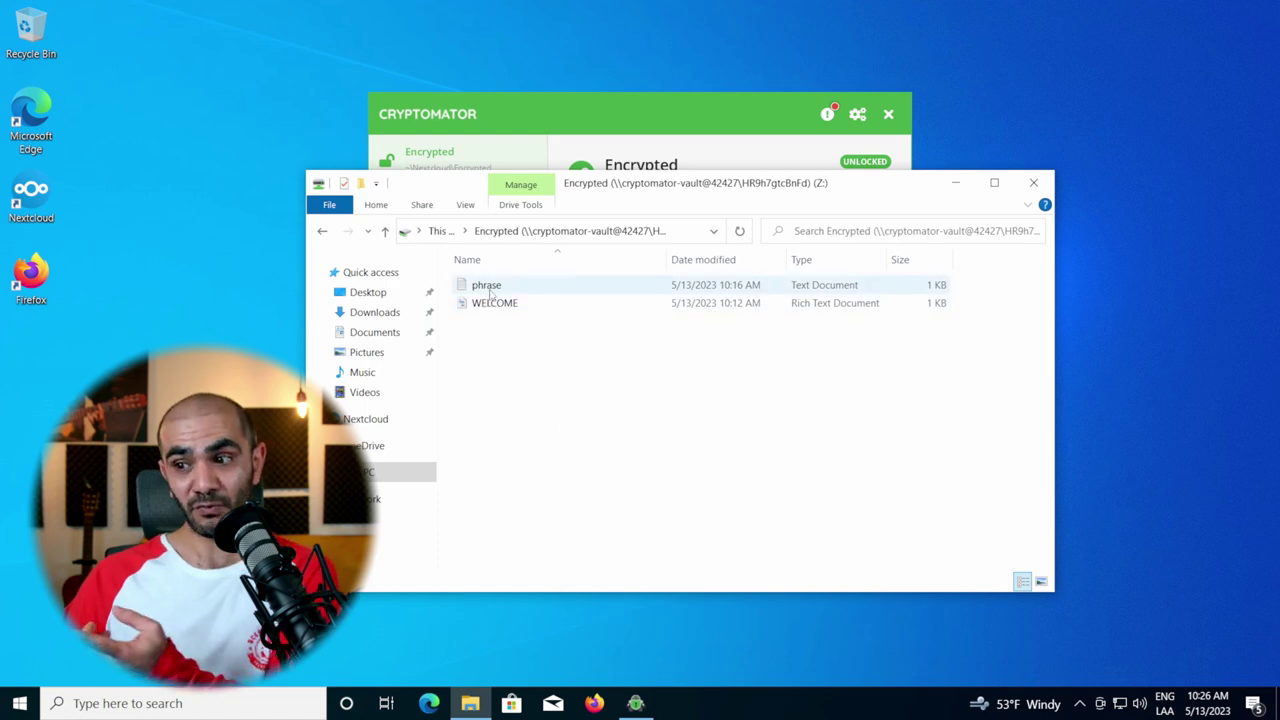
{"action": "left_click", "coordinate": [490, 291]}
{"action": "double_click", "coordinate": [490, 291]}
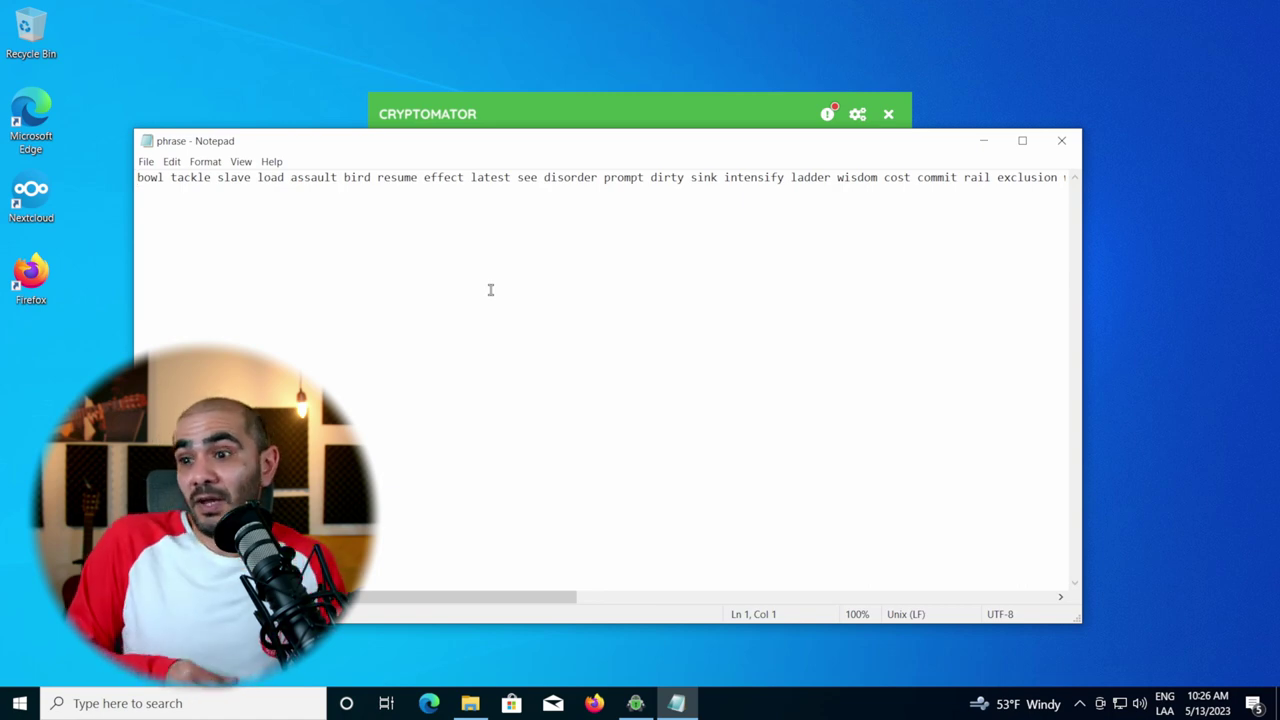
{"action": "left_click", "coordinate": [1061, 140]}
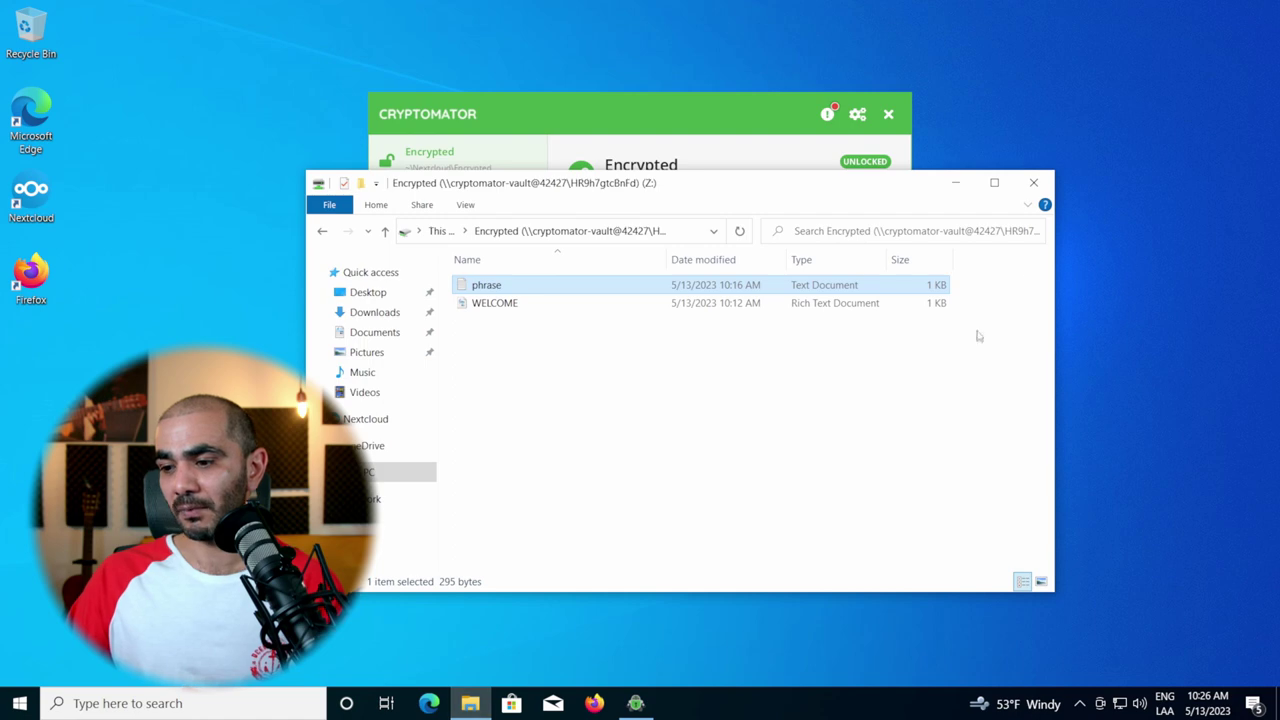
- Open the Encrypted folder inside Nextcloud to examine the vault's stored files, and close the file window
{"action": "left_click", "coordinate": [366, 418]}
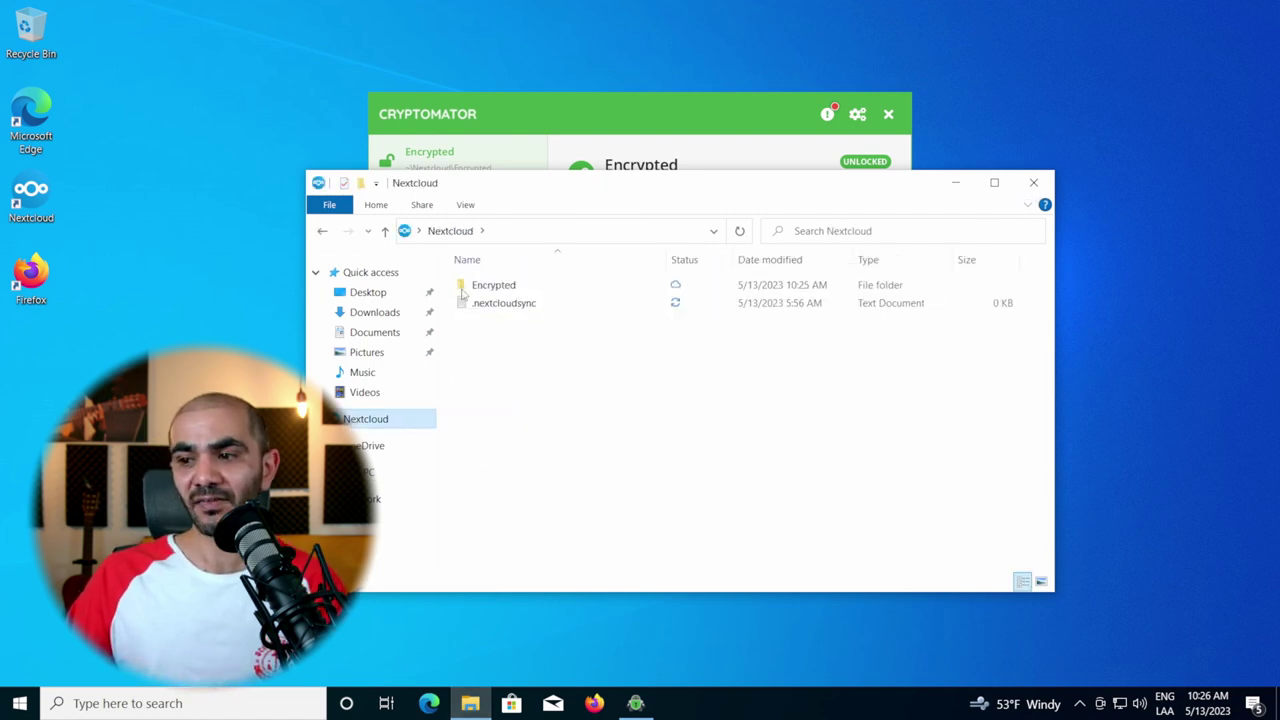
{"action": "double_click", "coordinate": [495, 287]}
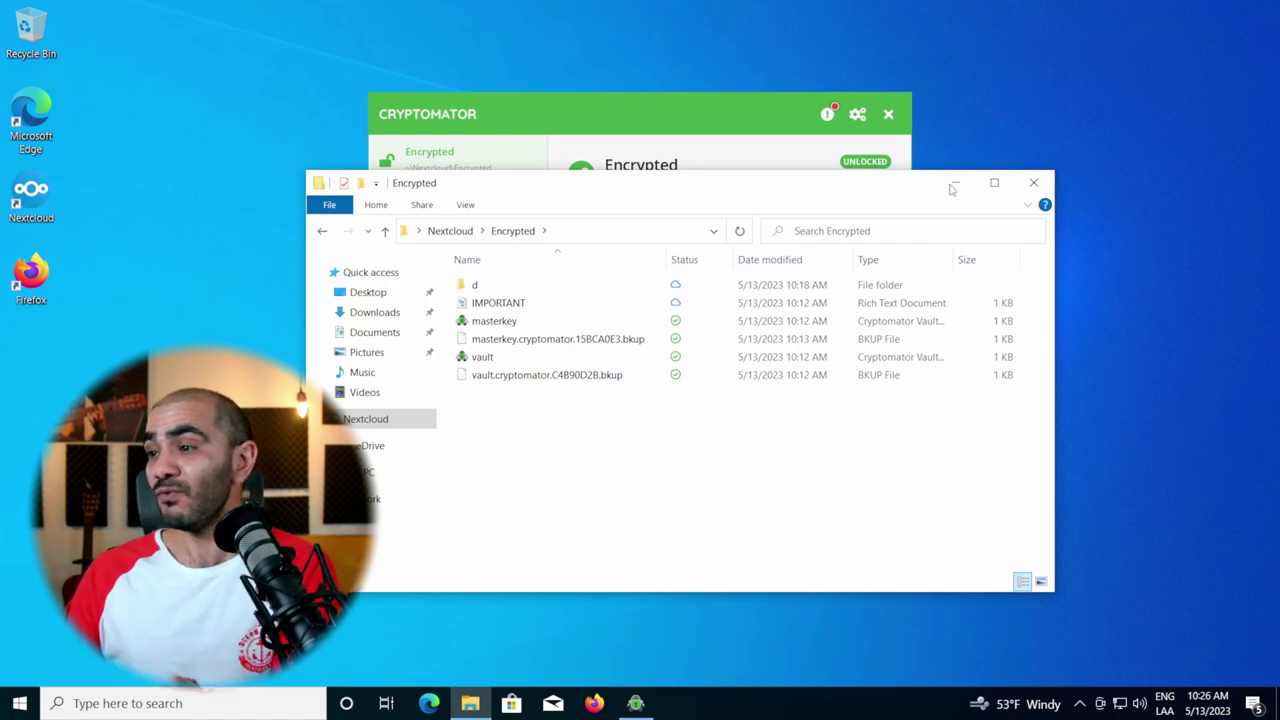
{"action": "left_click", "coordinate": [1033, 182]}
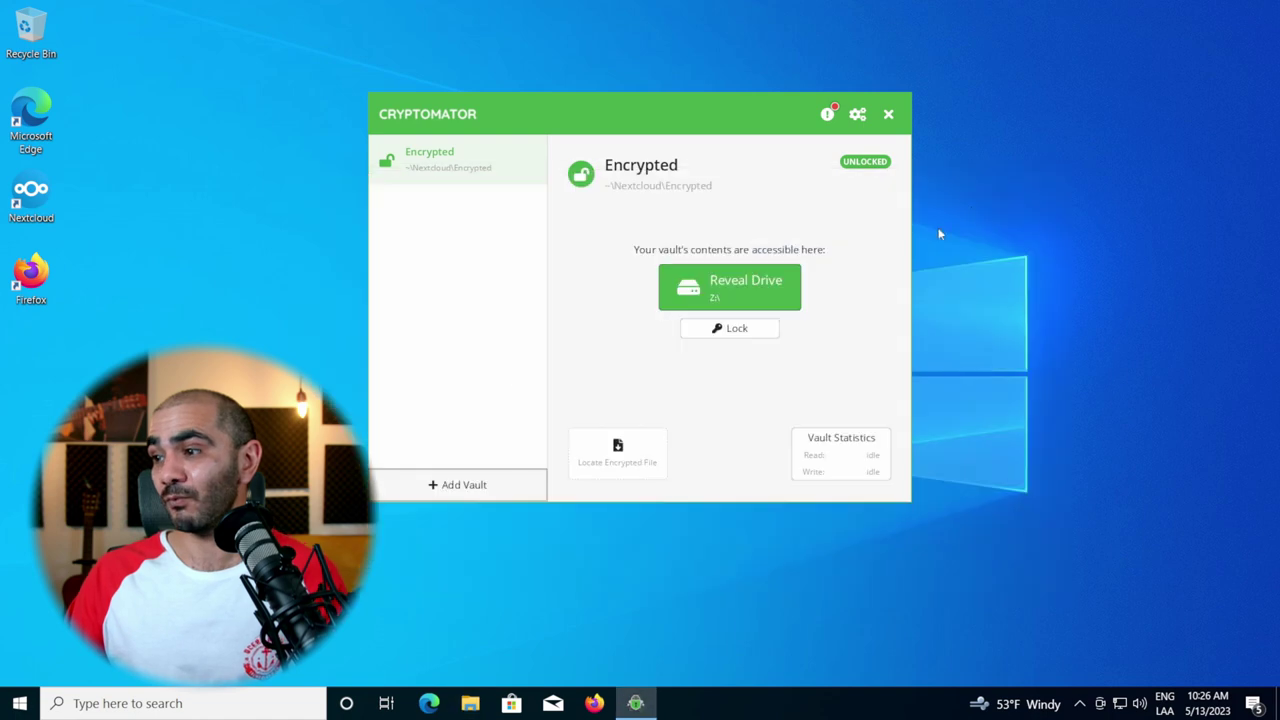
- Lock the Encrypted vault and enable locking it when idle for 30 minutes in its options
{"action": "left_click", "coordinate": [724, 336]}
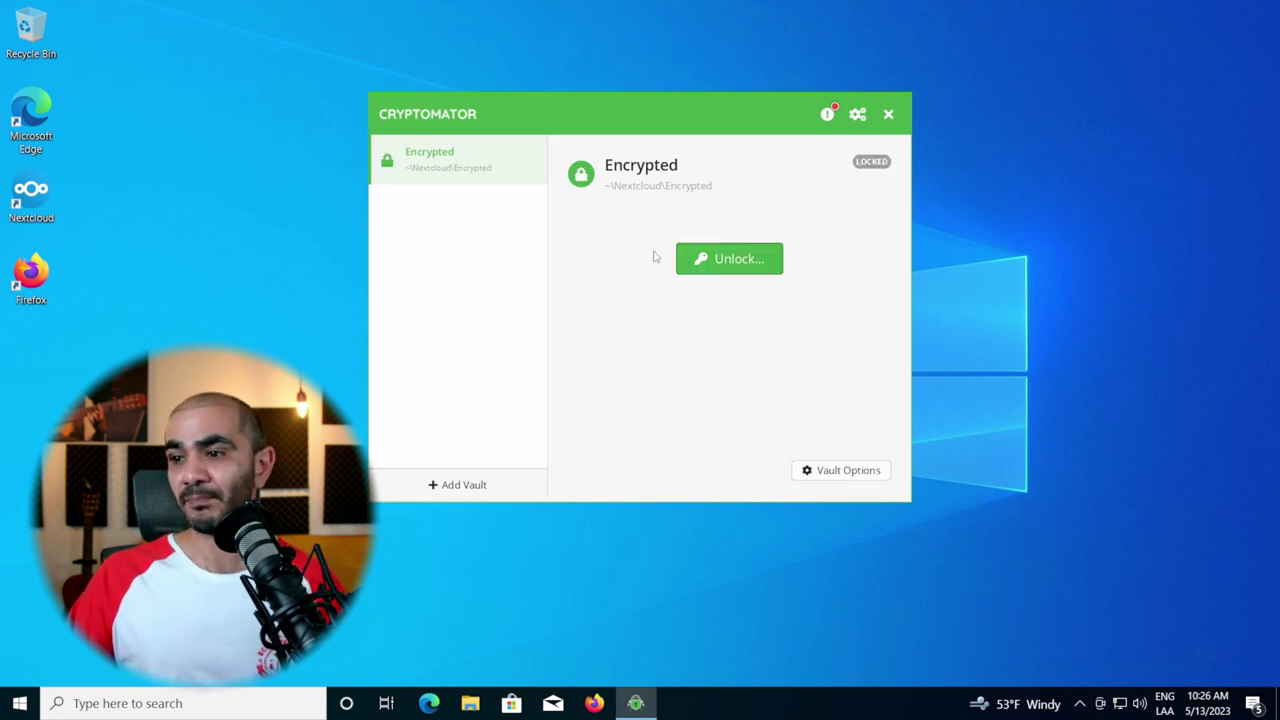
{"action": "left_click", "coordinate": [820, 472]}
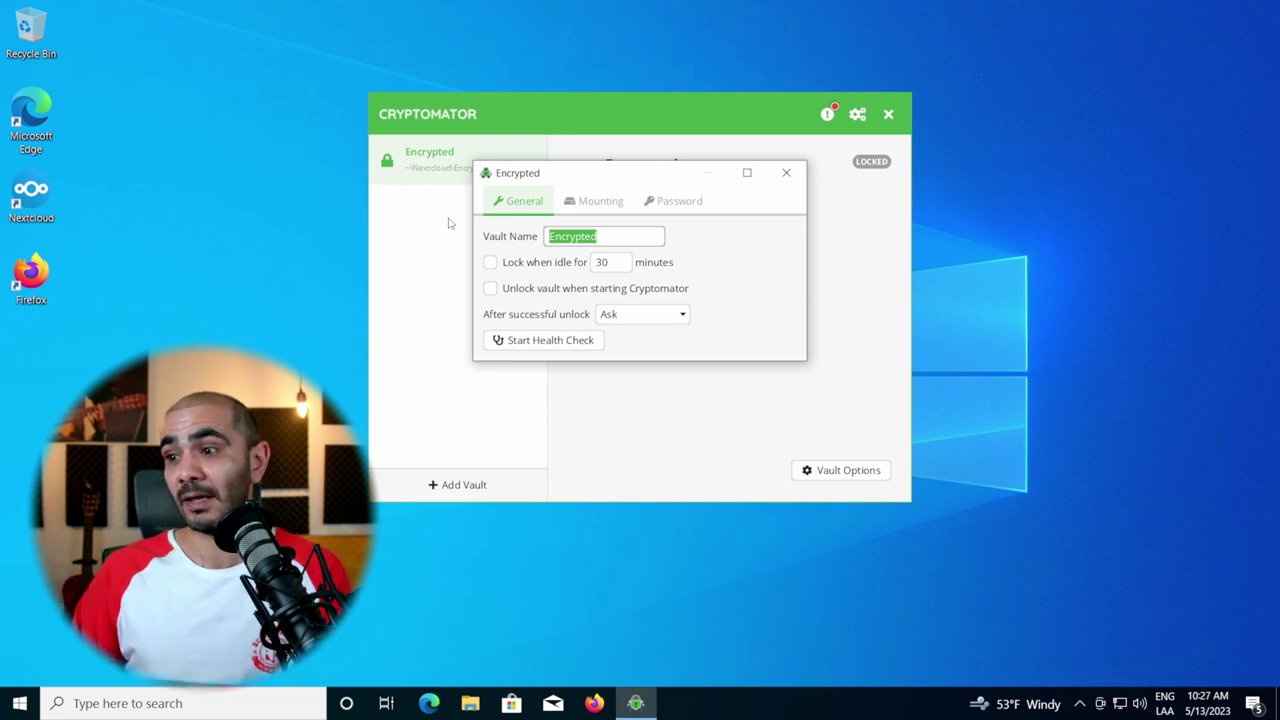
{"action": "left_click", "coordinate": [490, 264]}
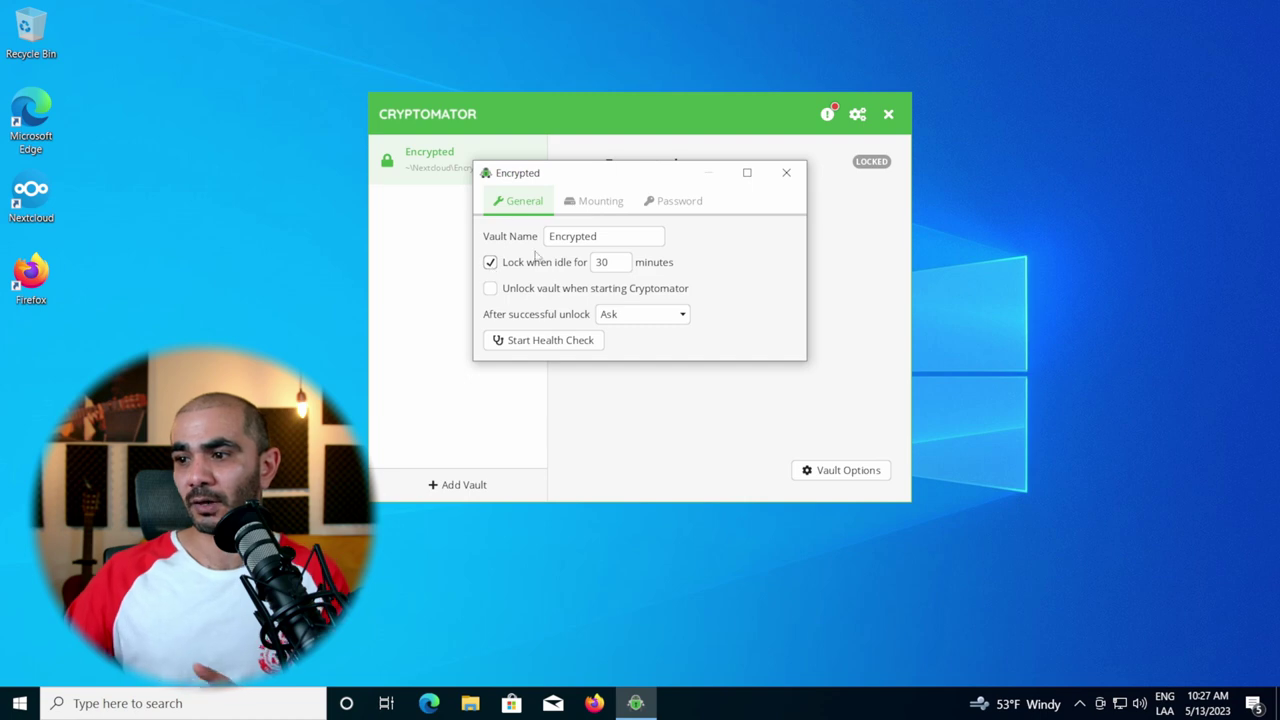
- Review the vault's mounting and password options and request the display of its recovery key
{"action": "left_click", "coordinate": [622, 203]}
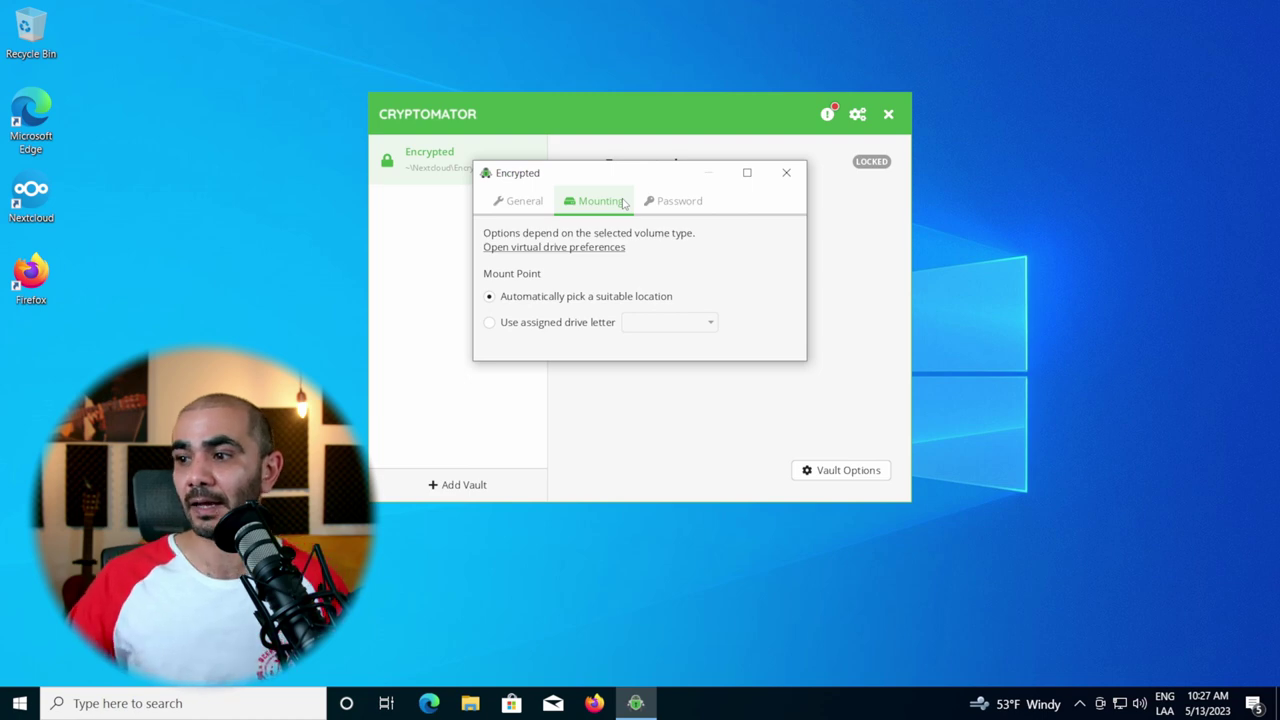
{"action": "left_click", "coordinate": [680, 203]}
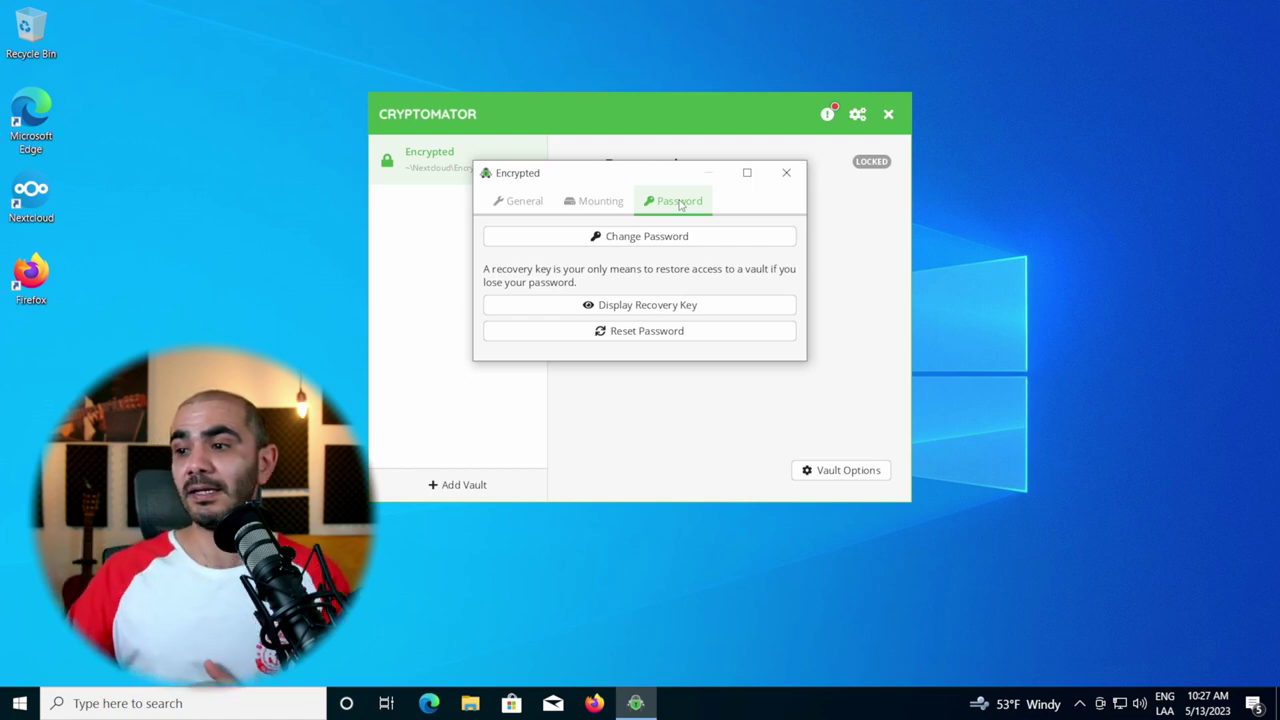
{"action": "left_click", "coordinate": [661, 306]}
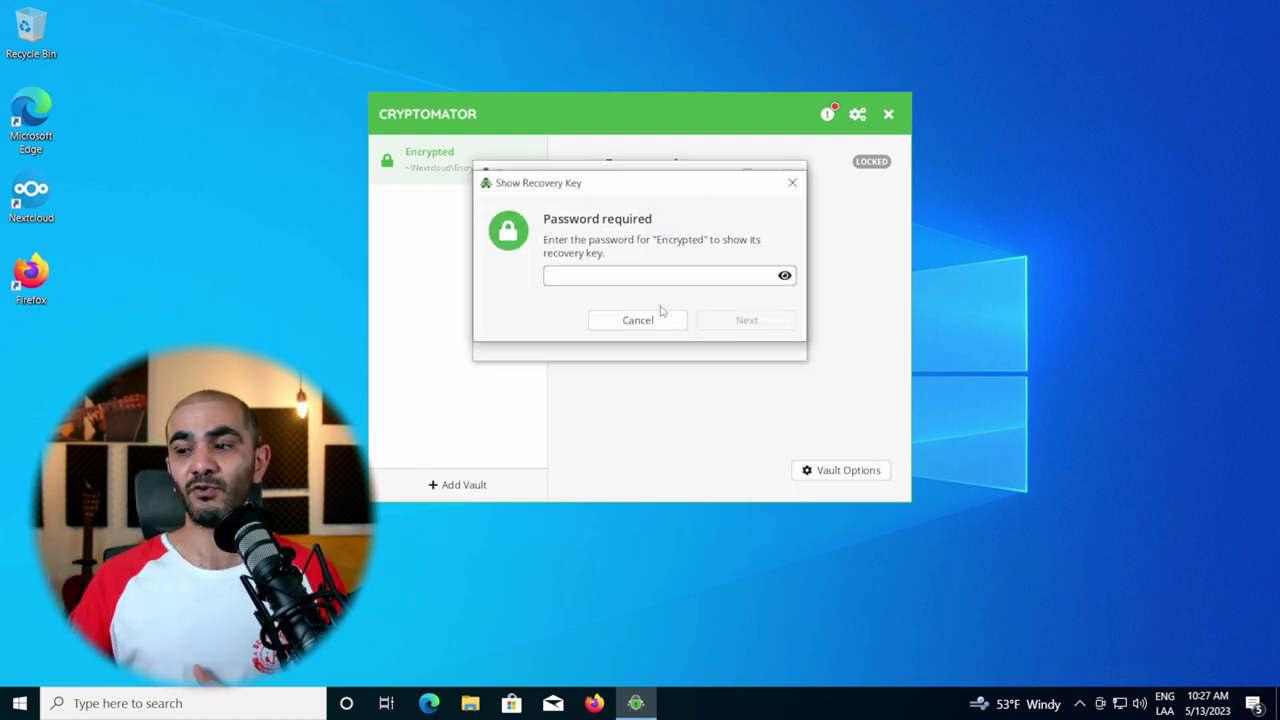